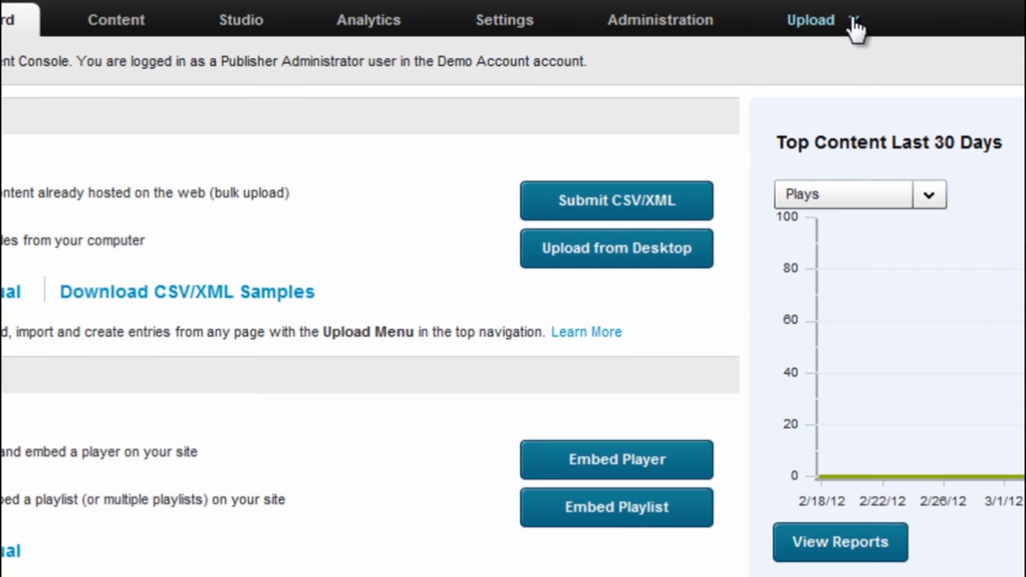
- Open the Upload menu from the arrow beside the Upload tab on the Dashboard
click(854, 24)
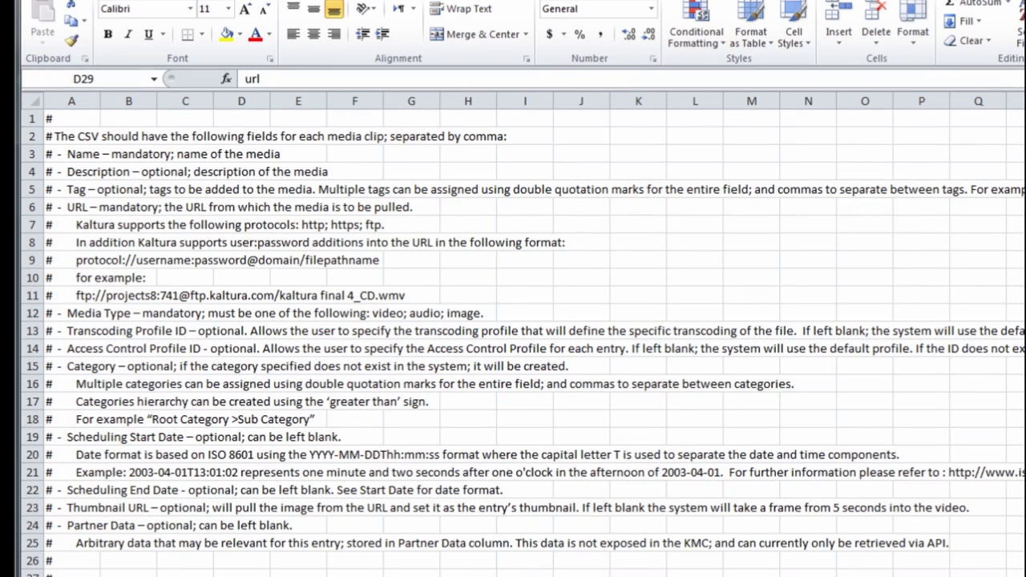
- Select the field-name header row and the six sample entries, Home through Big Buck Bunny Trailer
scroll(521, 345, down, 3)
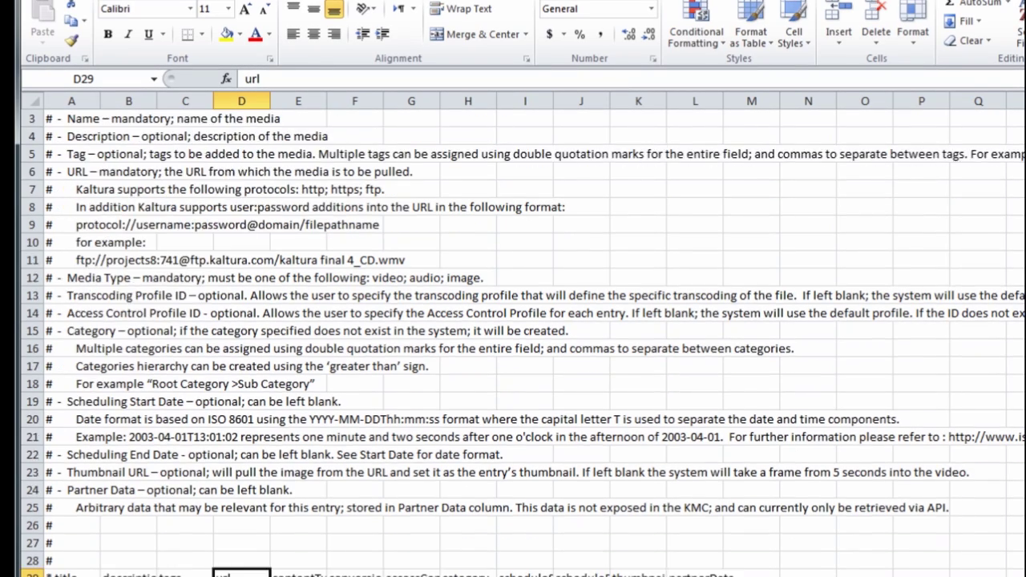
scroll(521, 345, down, 1)
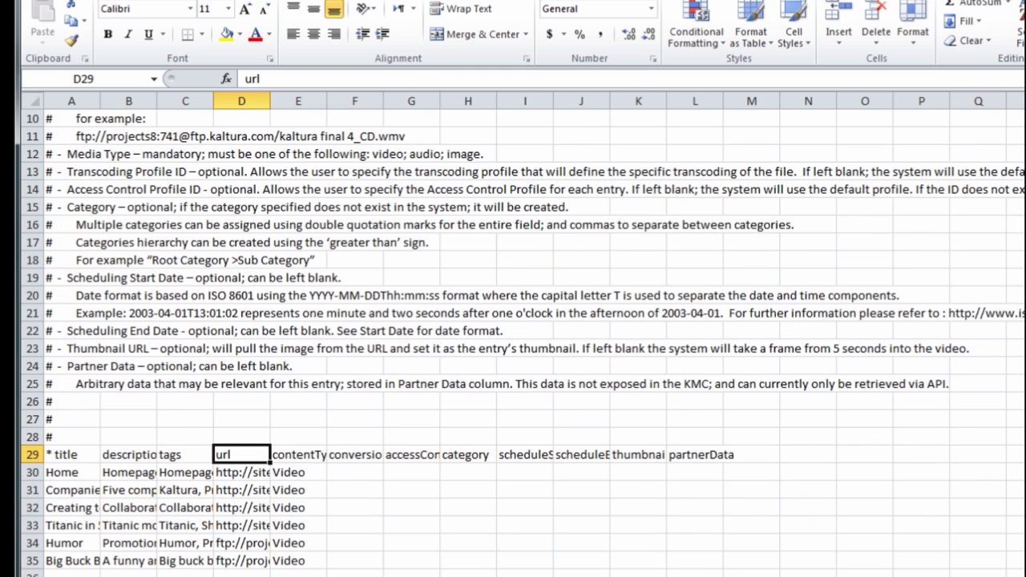
click(30, 455)
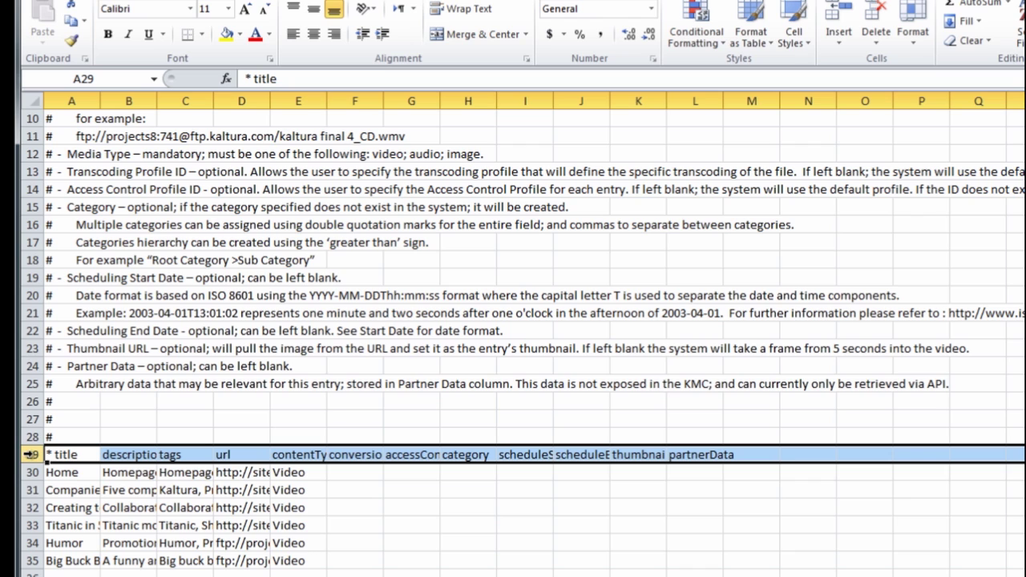
click(32, 473)
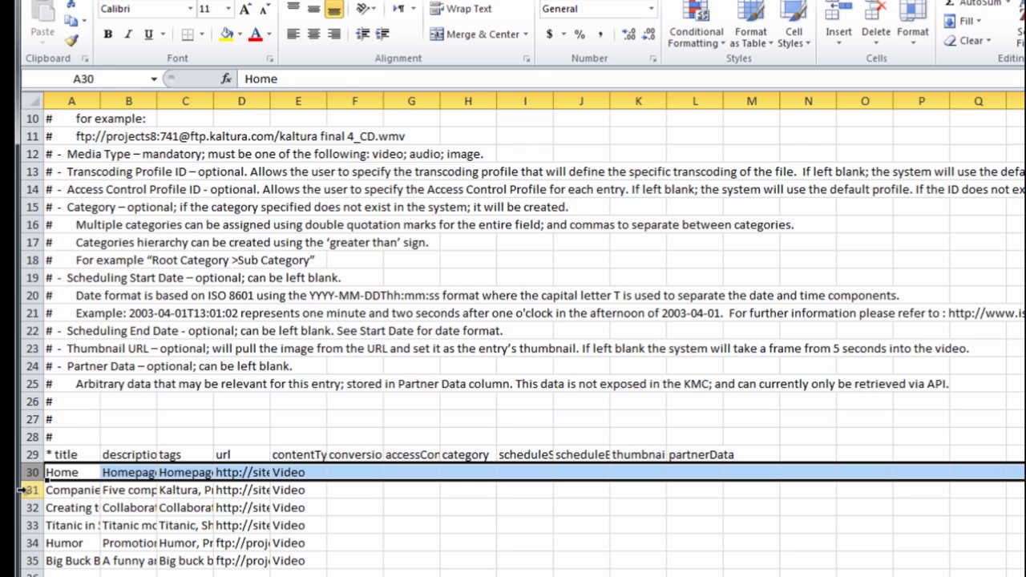
click(30, 490)
click(30, 508)
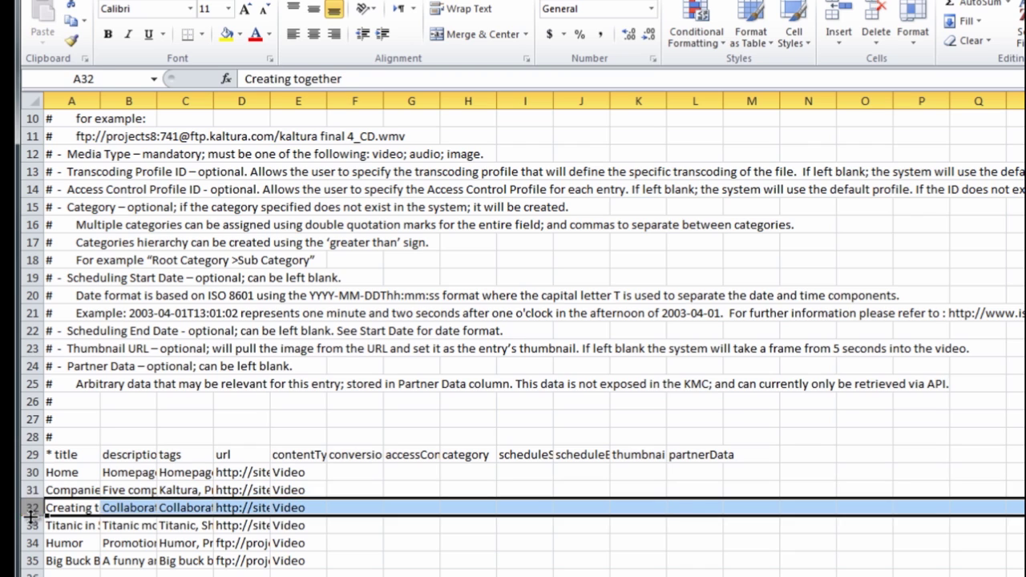
click(31, 526)
click(30, 543)
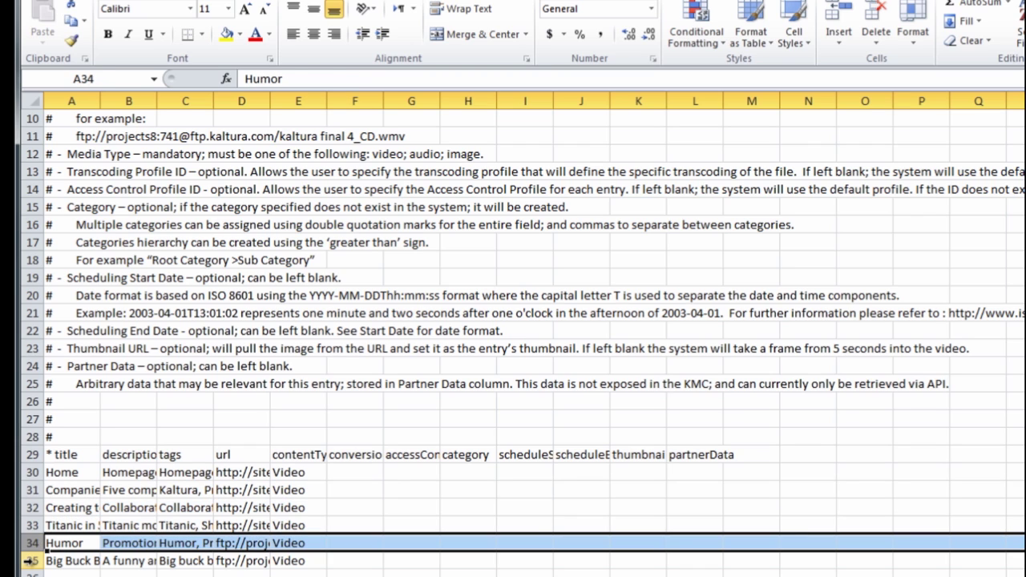
click(31, 561)
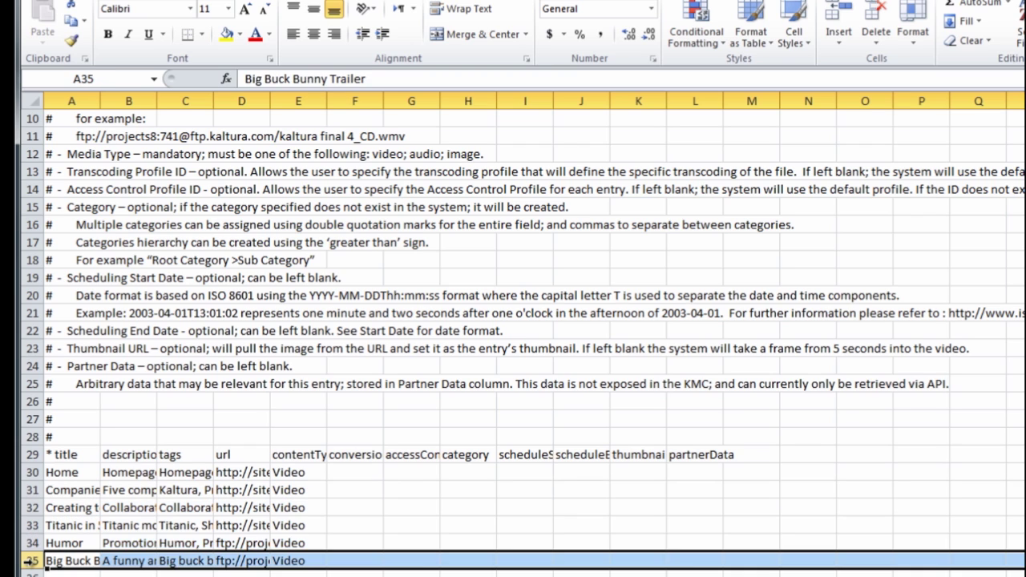
click(34, 102)
- Widen all columns so the Home entry's title, description and tags read in full
drag(100, 101, 359, 115)
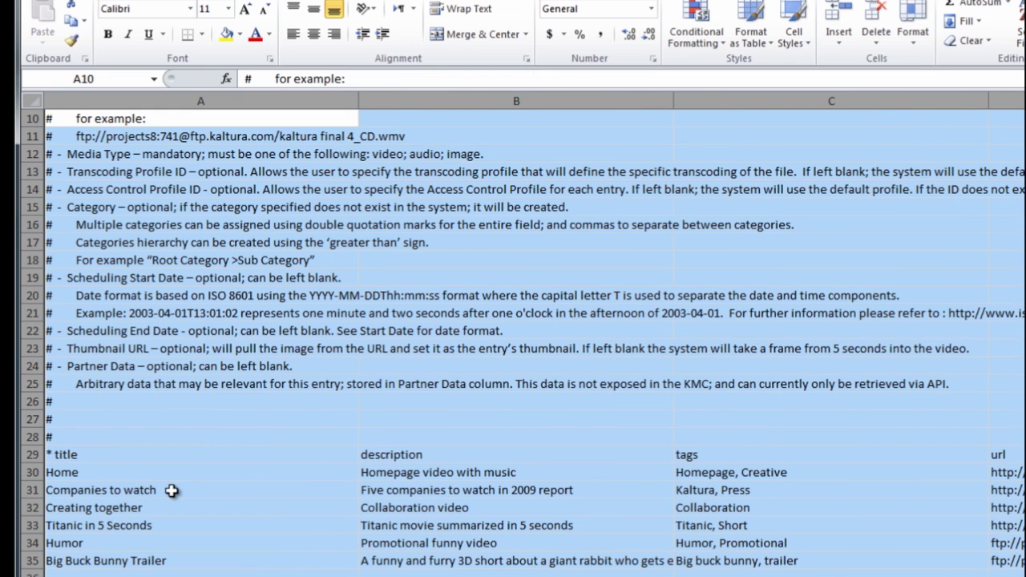
click(60, 473)
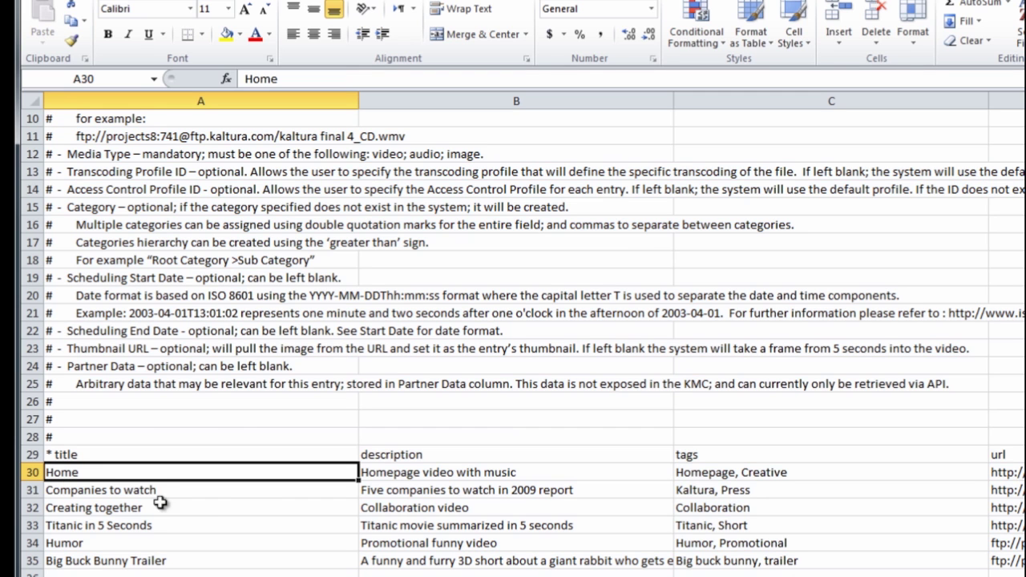
click(408, 478)
click(706, 475)
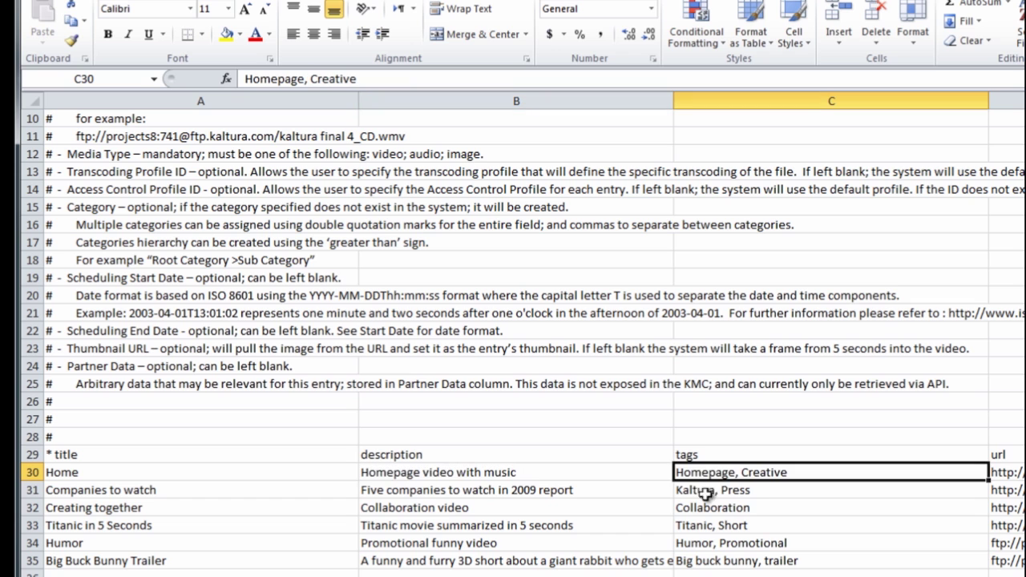
- Widen the url column to show full media addresses, including the Humor entry's FTP URL
scroll(529, 337, right, 2)
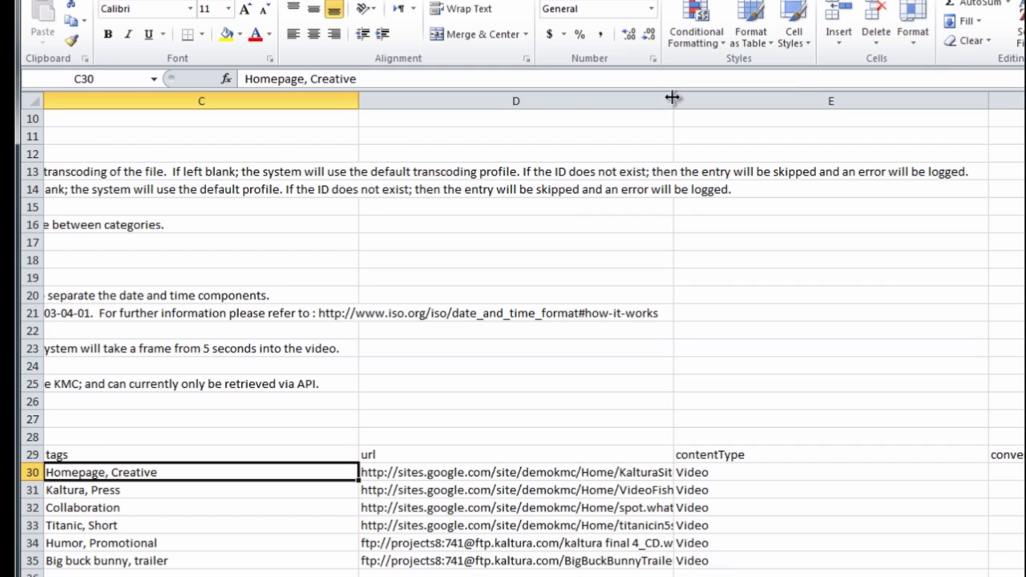
drag(672, 101, 788, 166)
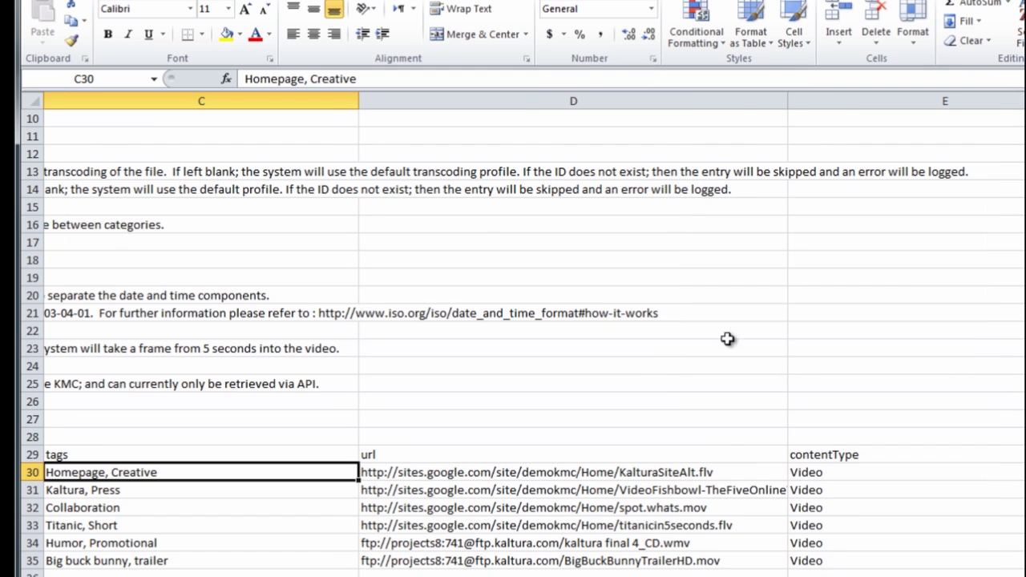
click(651, 472)
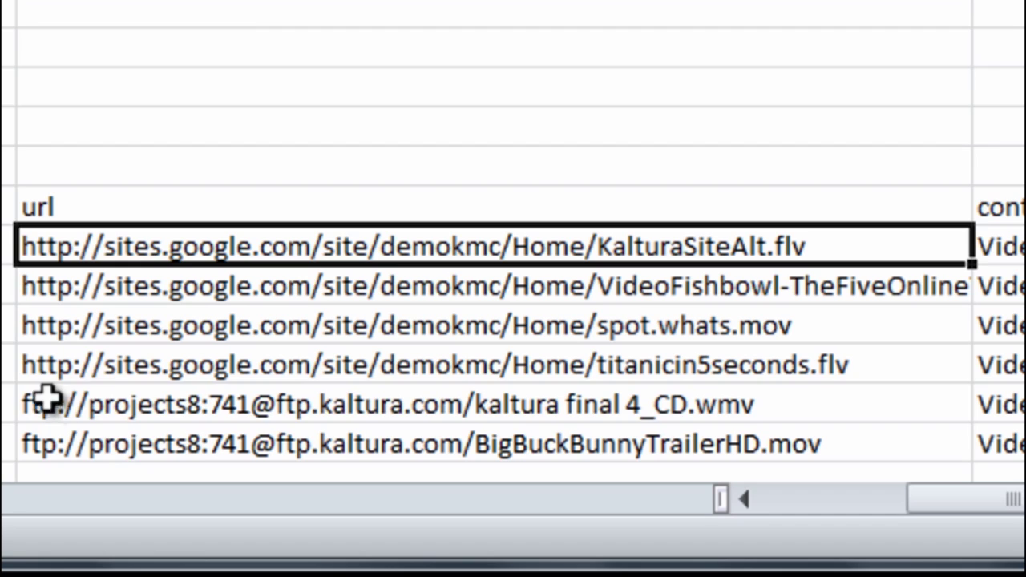
click(187, 463)
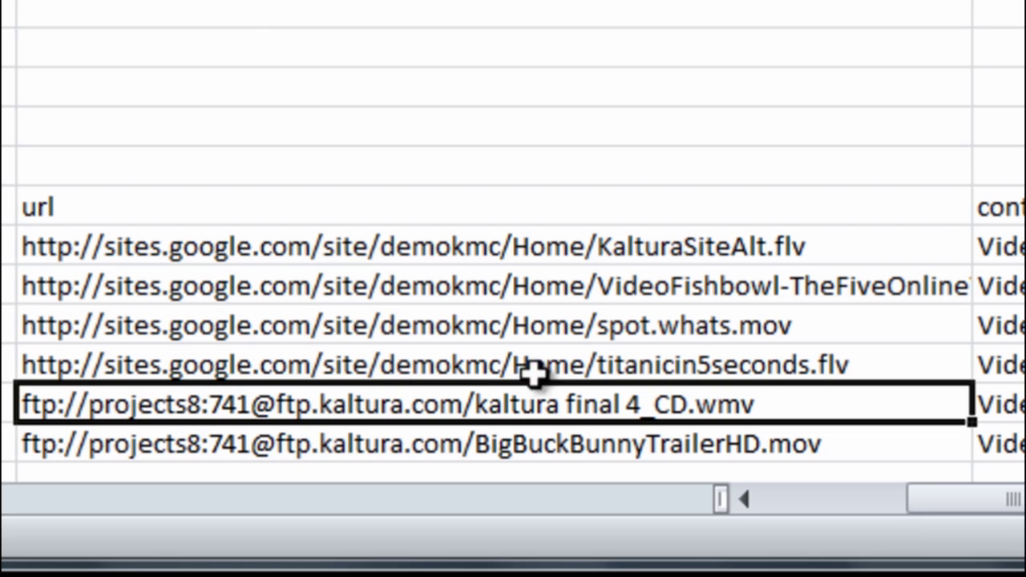
drag(945, 502, 1020, 501)
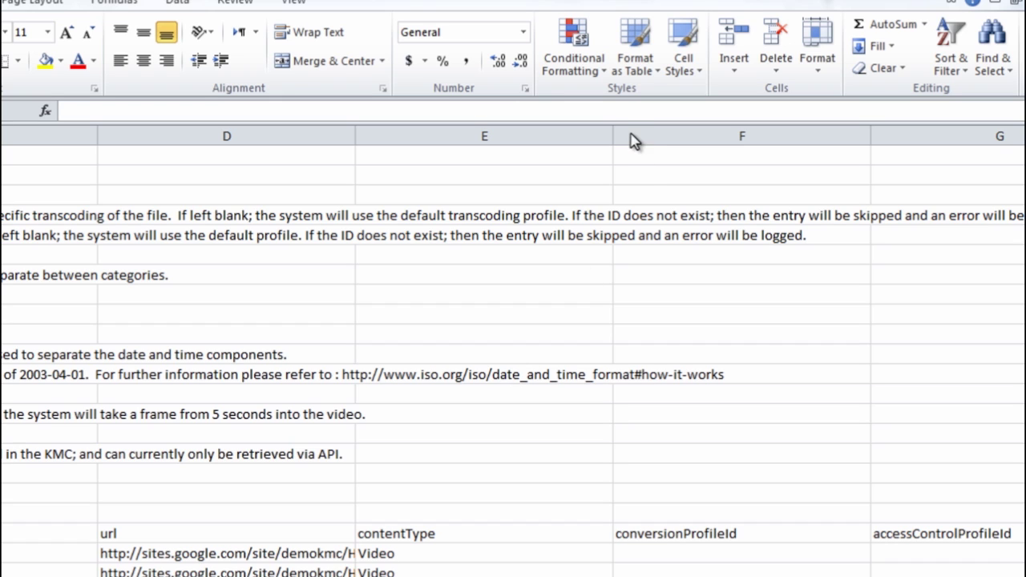
click(630, 130)
- Delete the conversionProfileId and accessControlProfileId columns
click(635, 134)
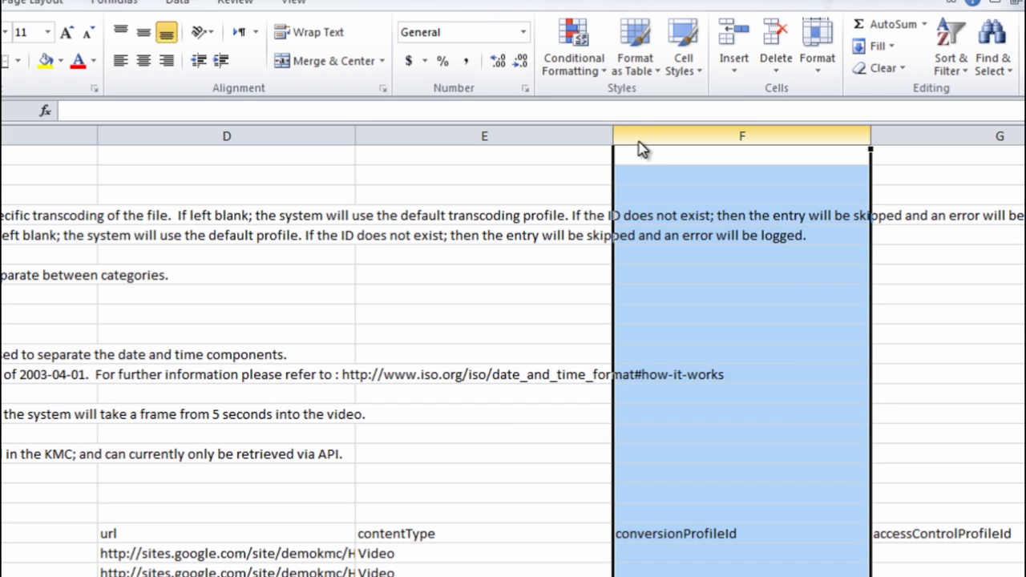
right_click(640, 142)
click(675, 293)
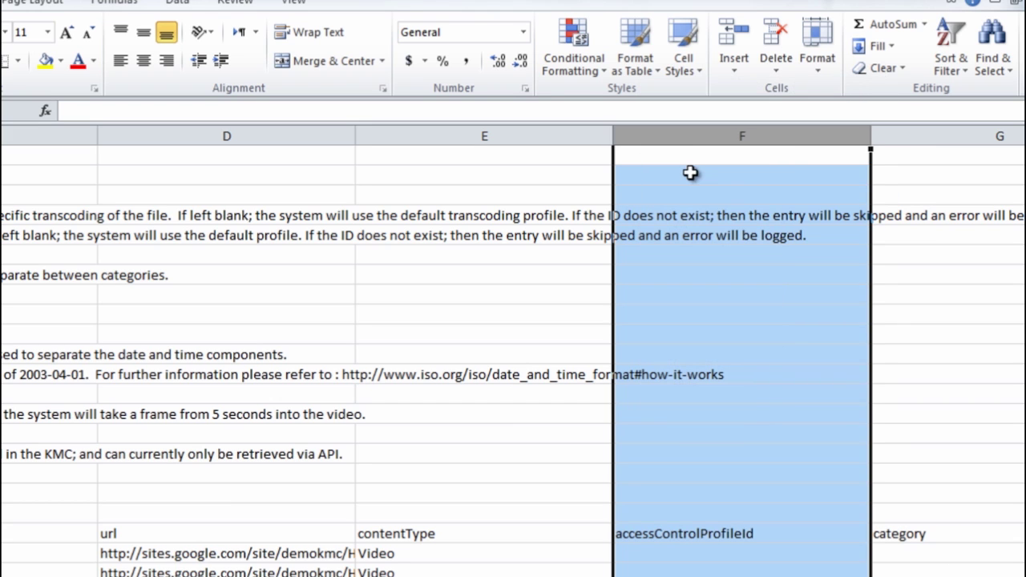
right_click(672, 135)
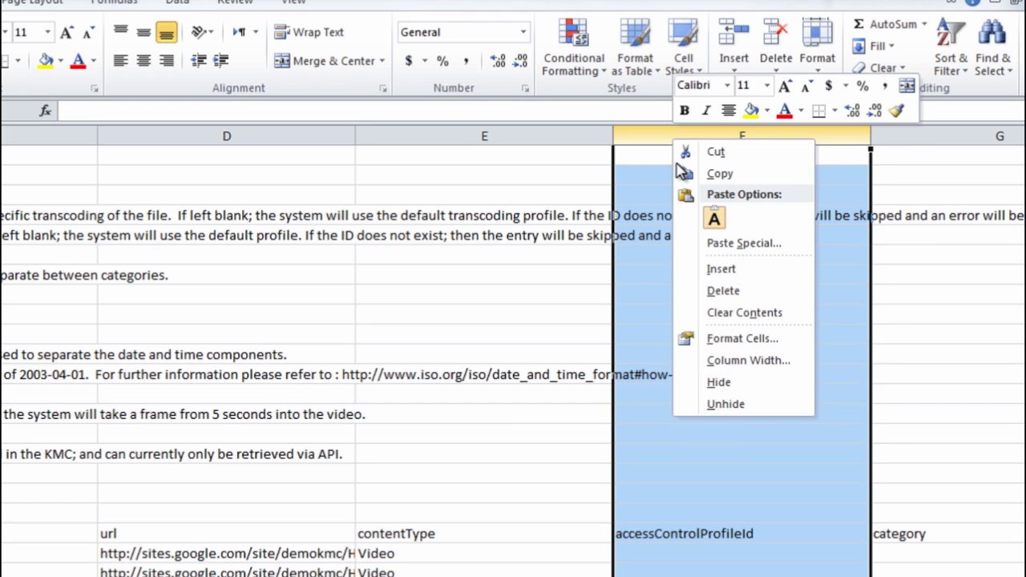
click(698, 287)
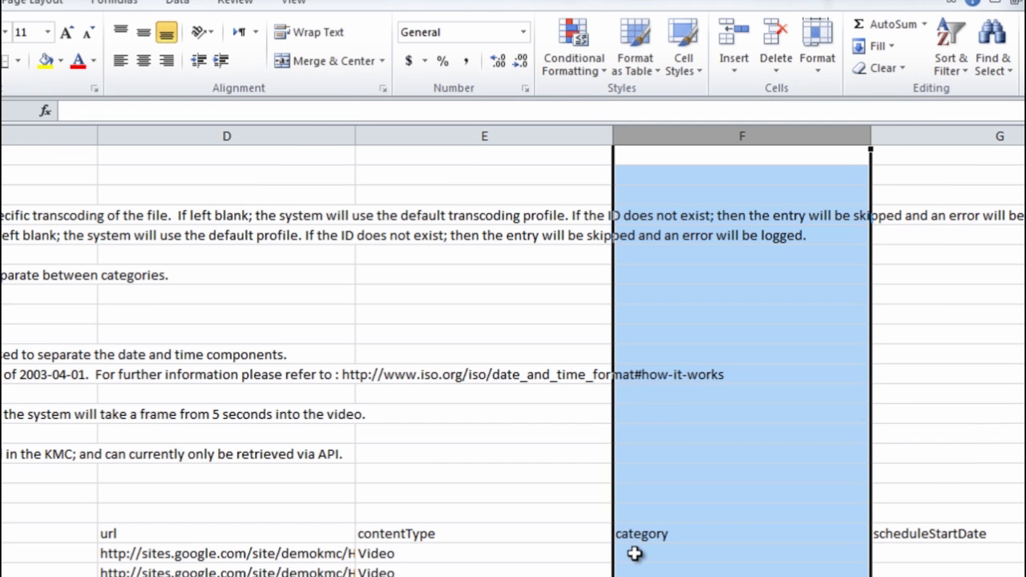
- Enter category 'category1>subcategory2' and scheduleStartDate 2012-03-15T00:00:00 for the first entry
click(637, 553)
text(category1)
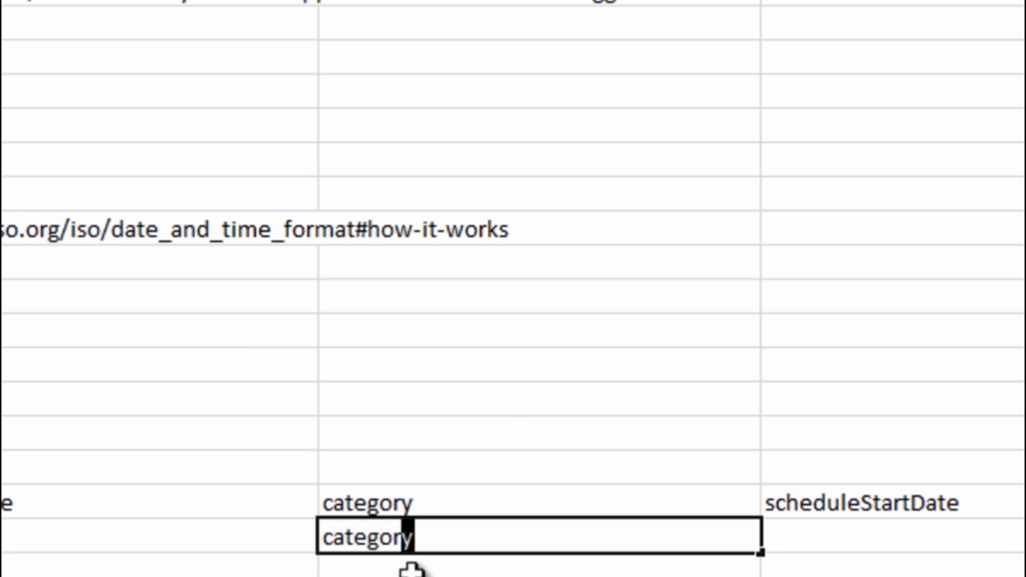
text(>su)
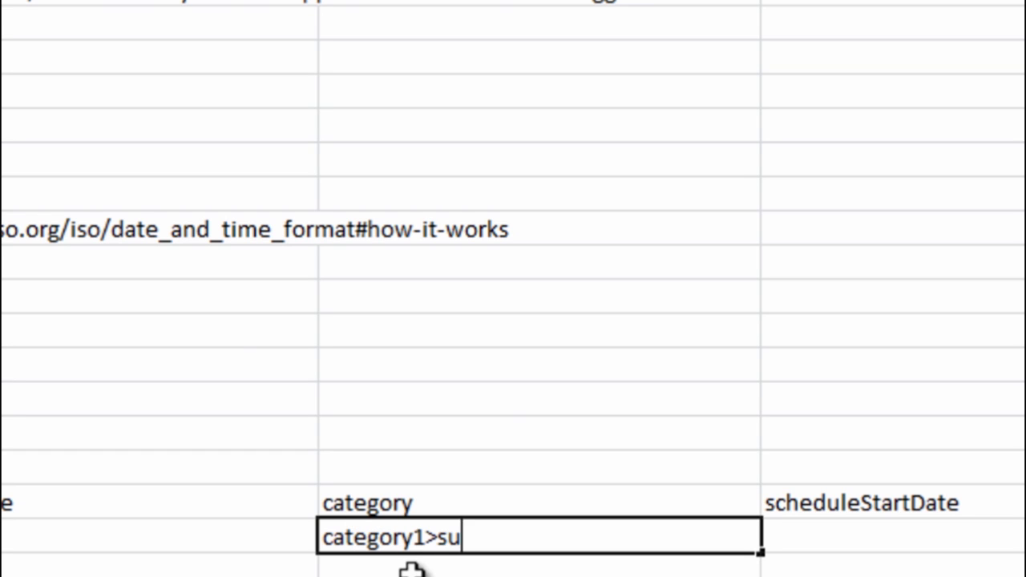
text(bcategory)
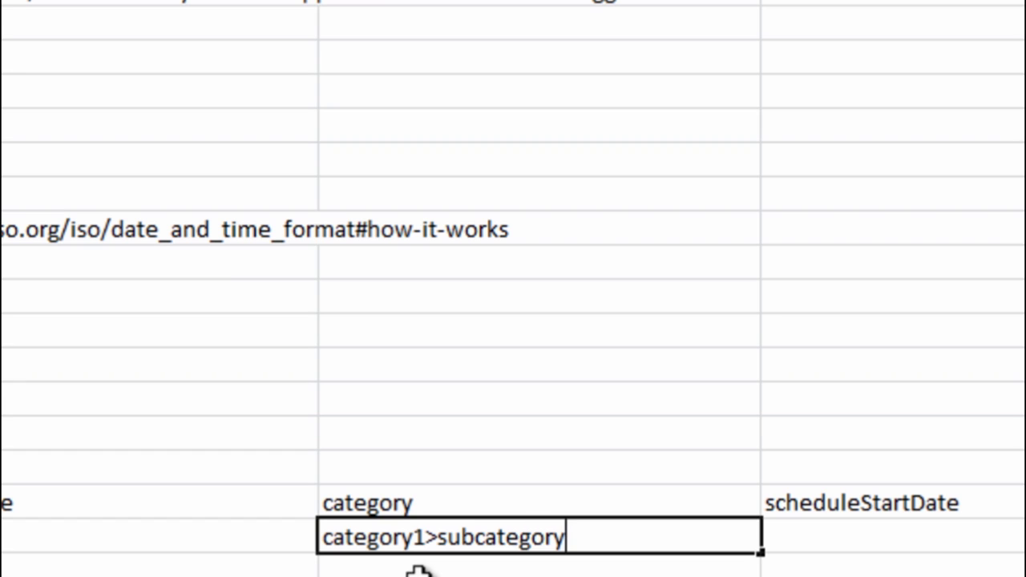
text(2)
click(783, 534)
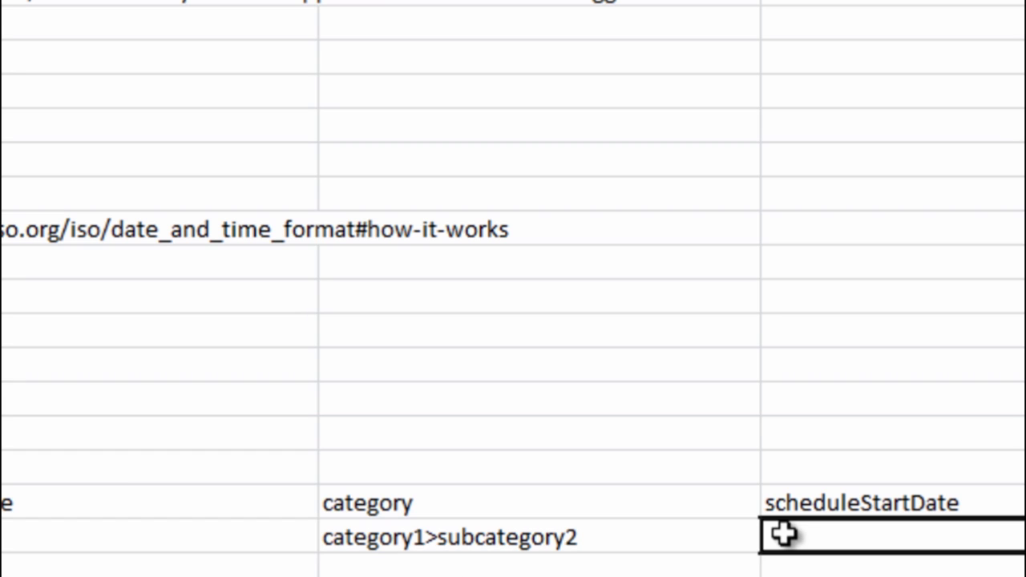
text(2012)
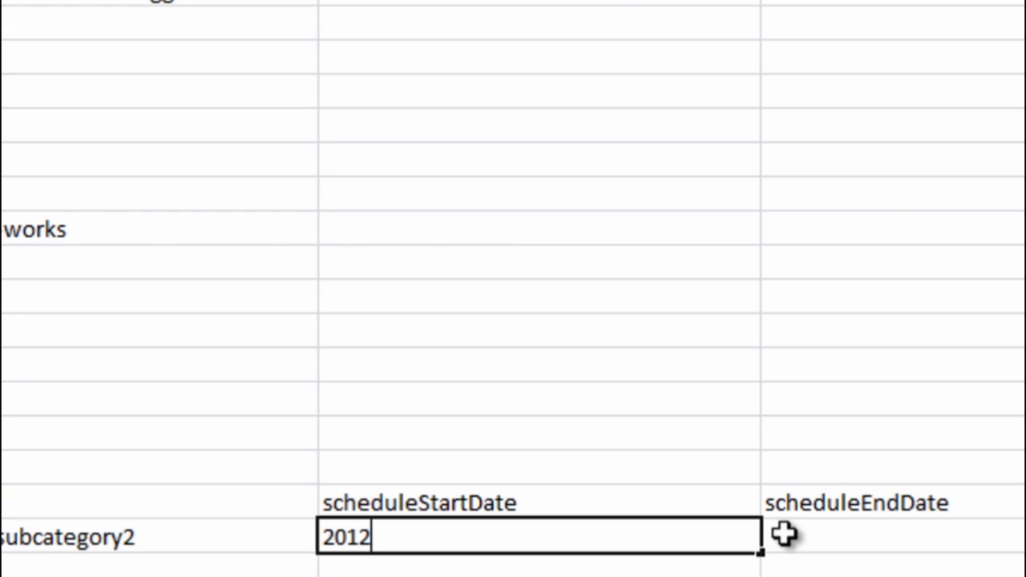
text(-03)
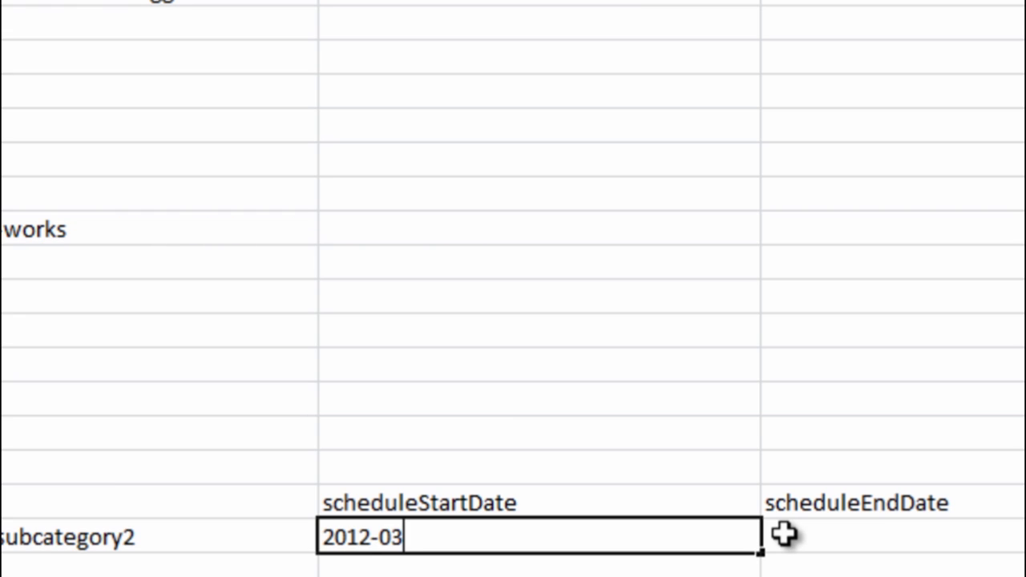
text(-15T)
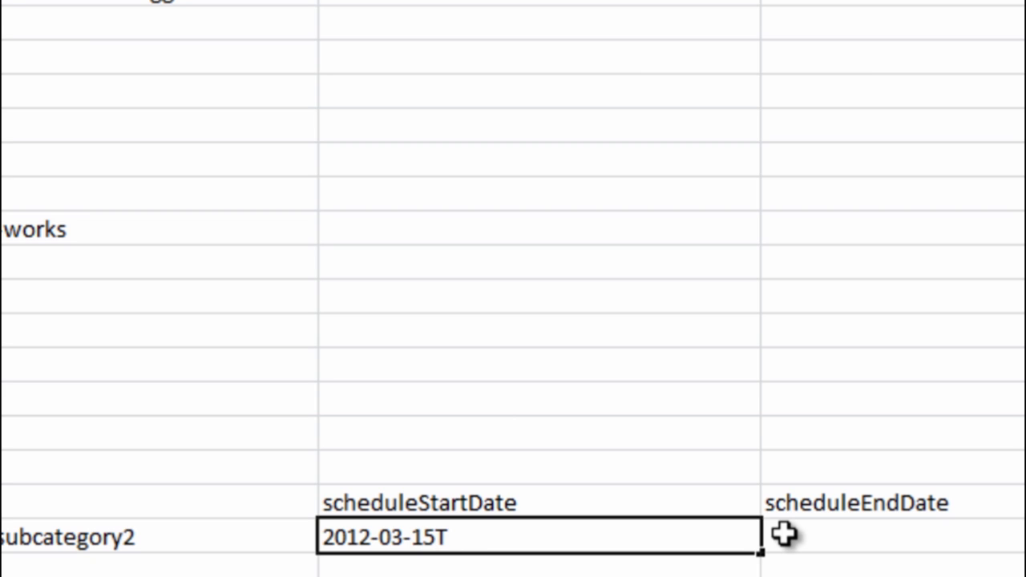
text(00:00:00)
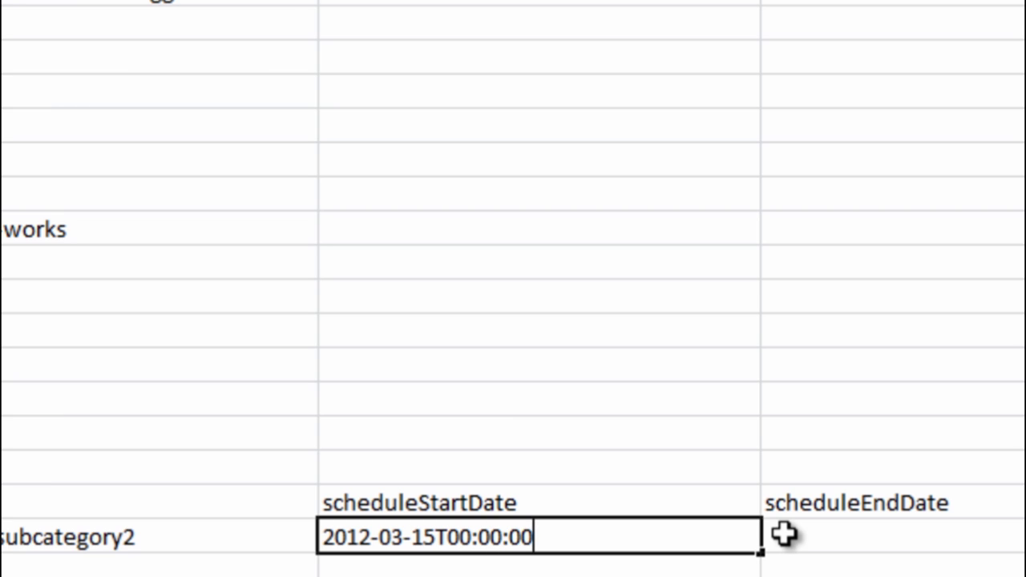
click(763, 564)
- Copy the start date under scheduleEndDate and change it to 2012-03-26T00:00:00
click(607, 529)
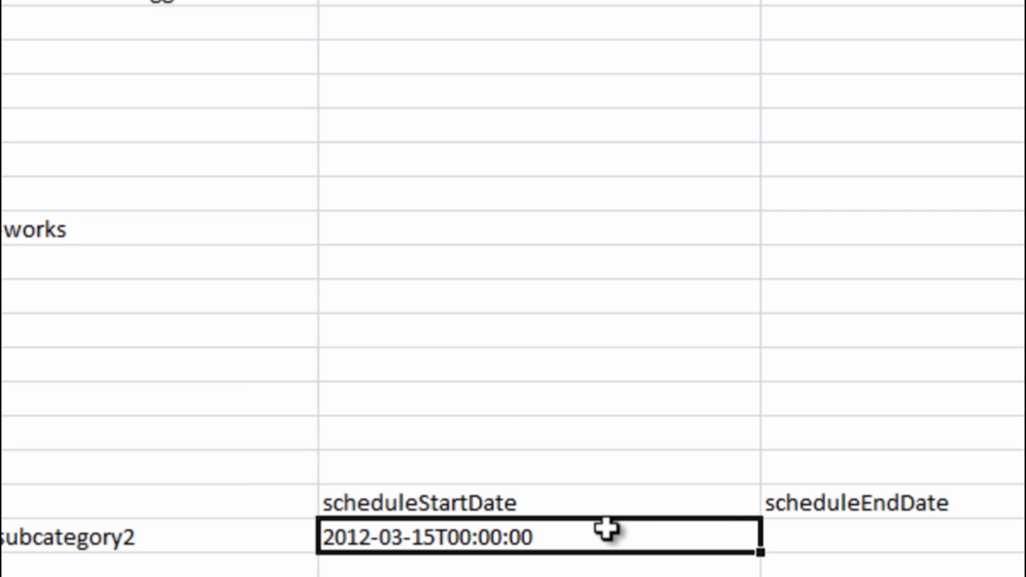
key(ctrl+c)
click(820, 531)
key(ctrl+v)
scroll(820, 534, right, 2)
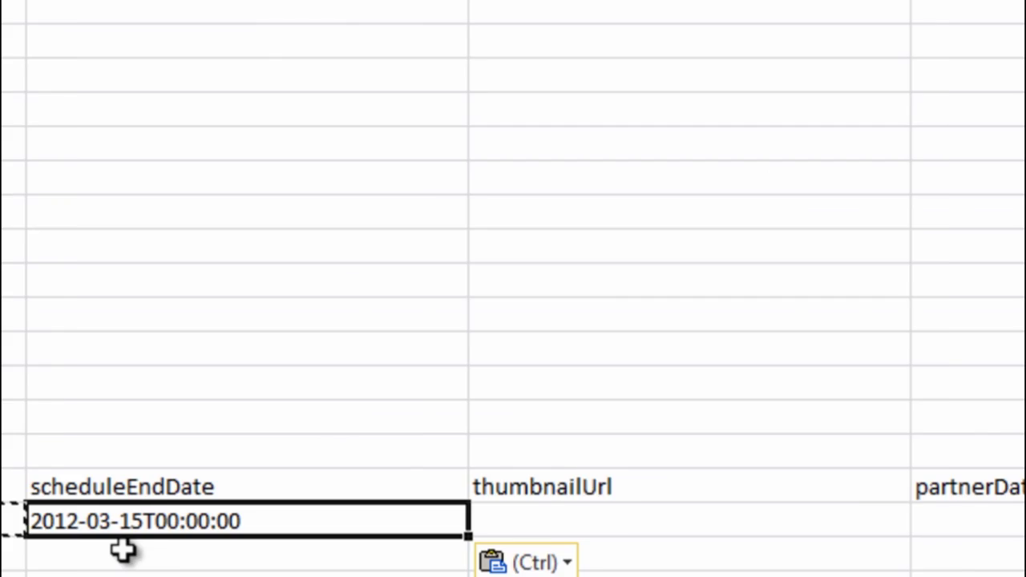
double_click(136, 522)
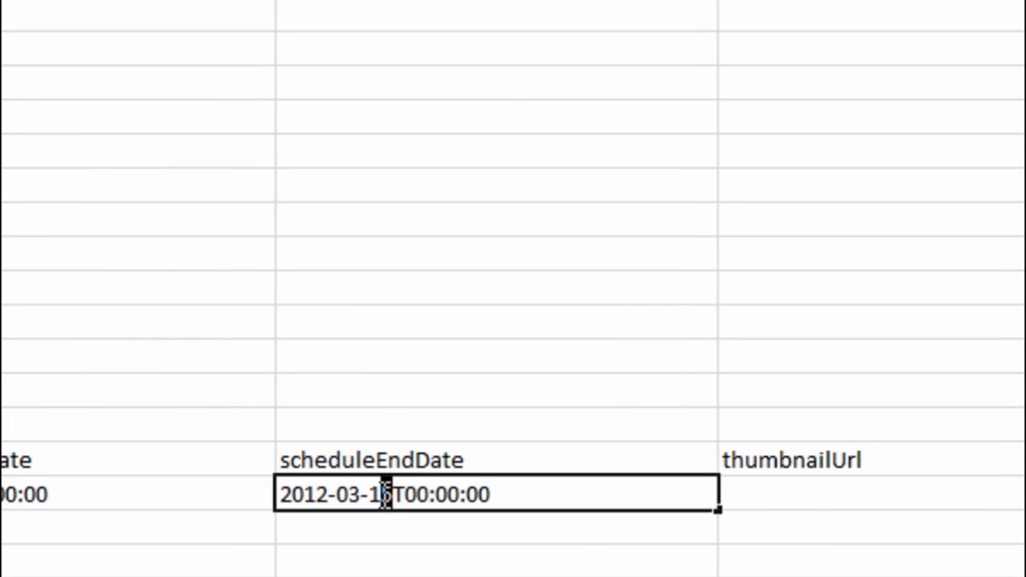
drag(391, 494, 370, 495)
text(265)
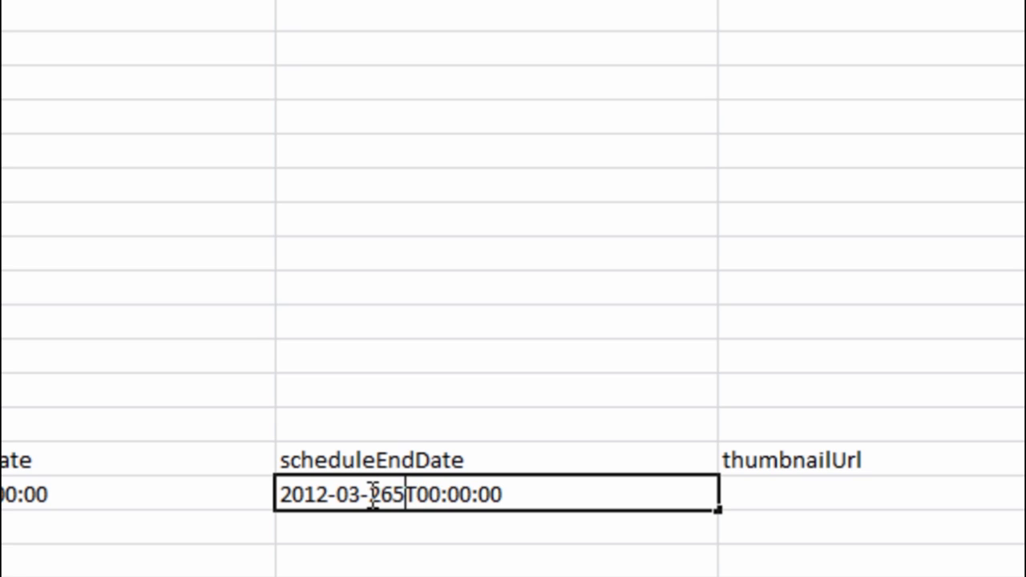
key(BackSpace)
key(Return)
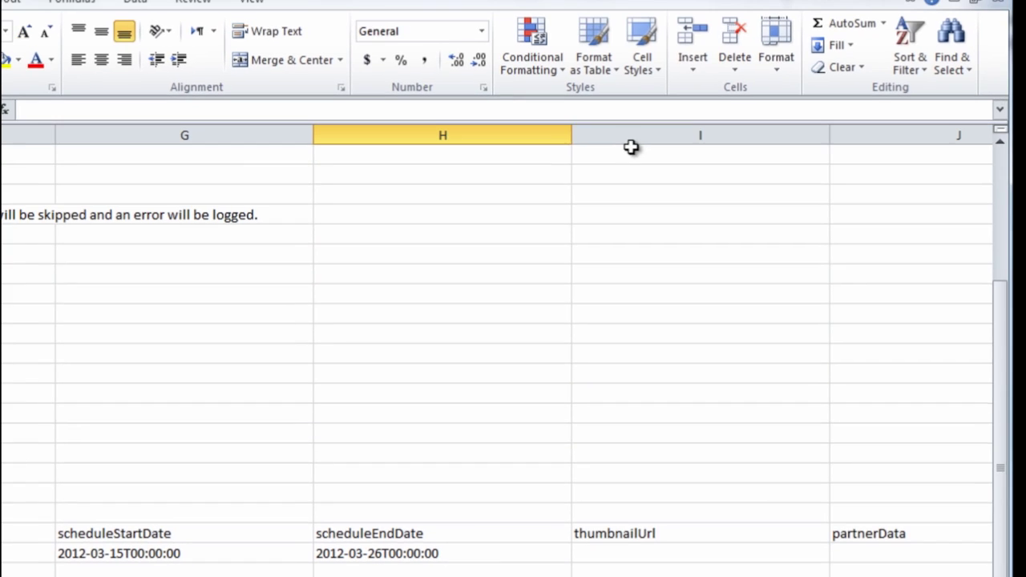
- Delete the thumbnailUrl and partnerData columns
click(627, 136)
right_click(625, 137)
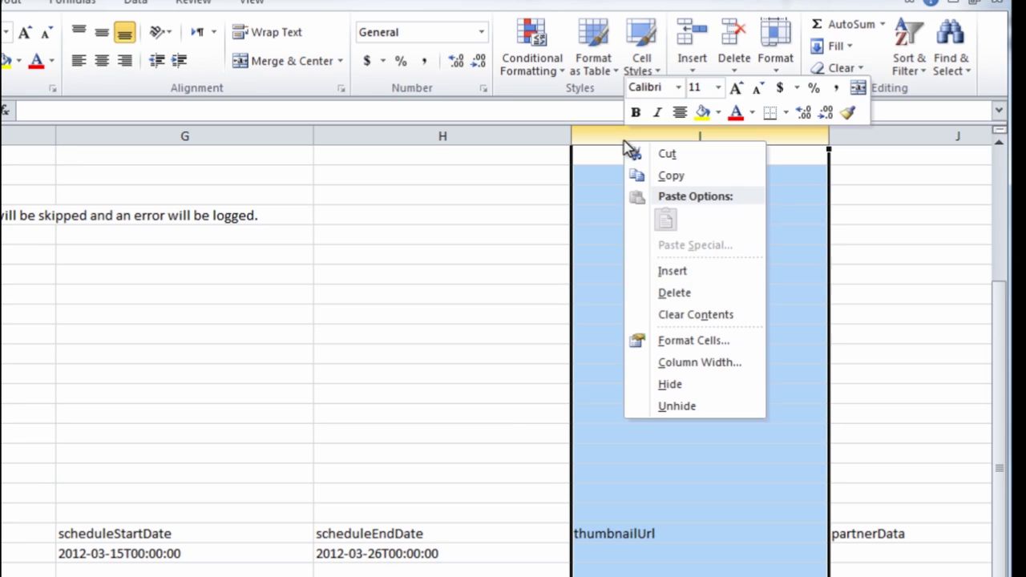
click(674, 291)
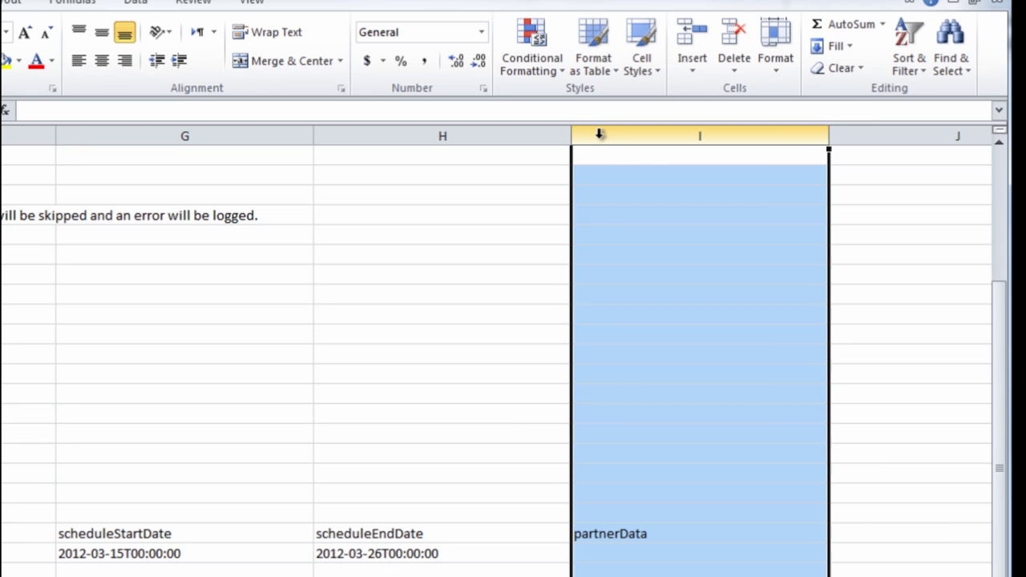
right_click(601, 136)
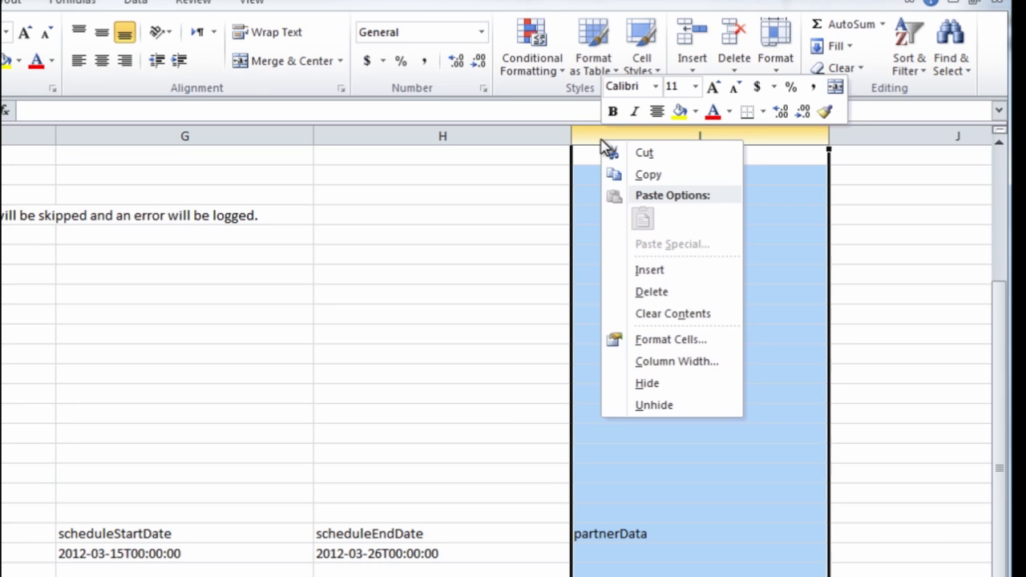
click(640, 294)
click(592, 525)
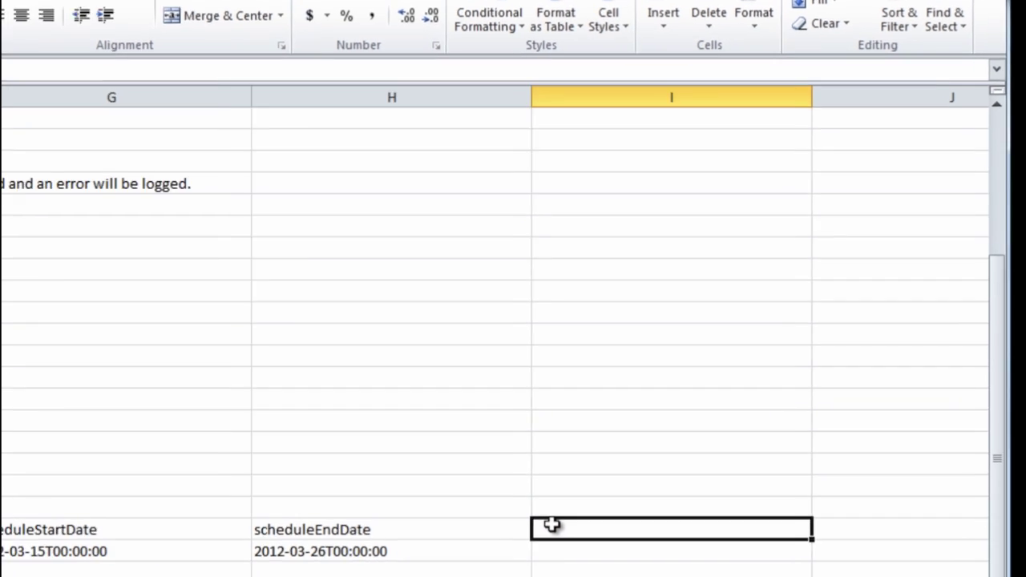
- Add a metadataProfileId header with the value 14271 beneath it
text(metadata)
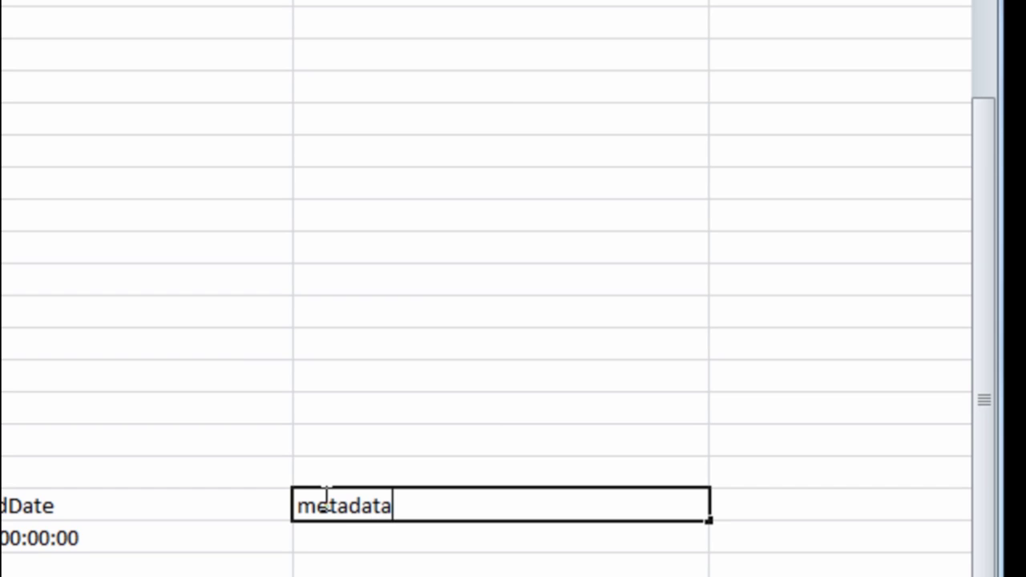
text(ProfileId)
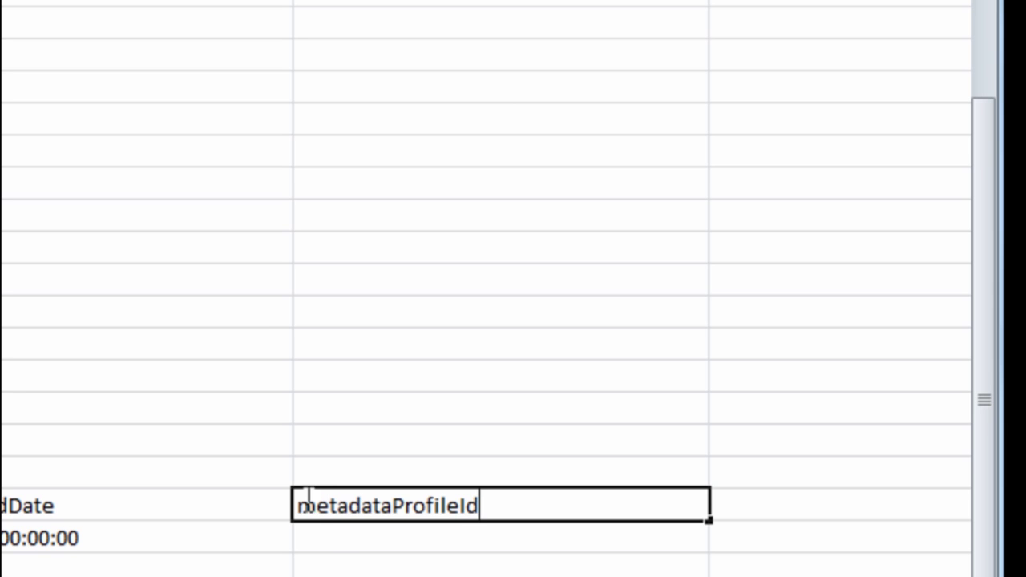
click(312, 539)
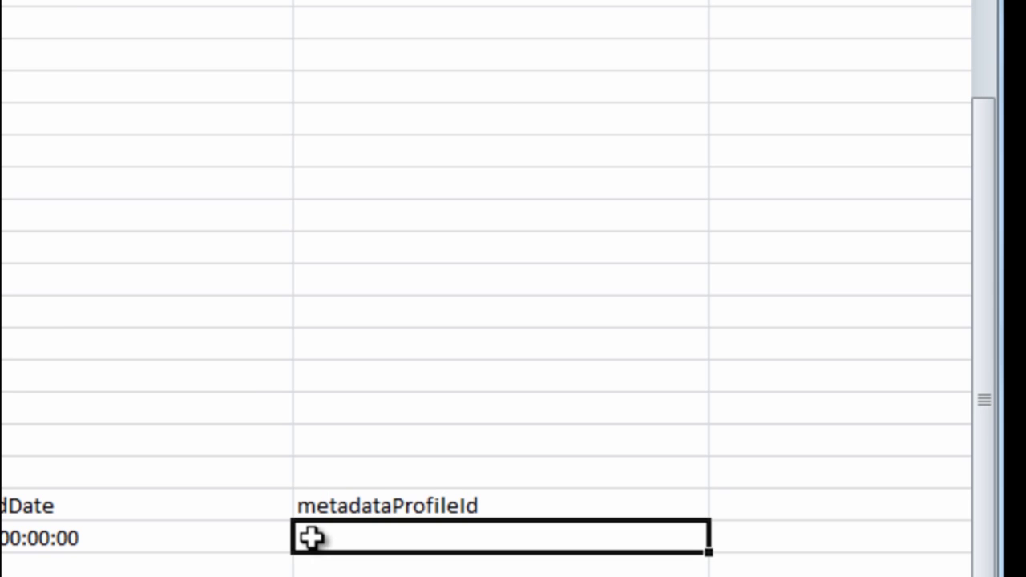
text(14271)
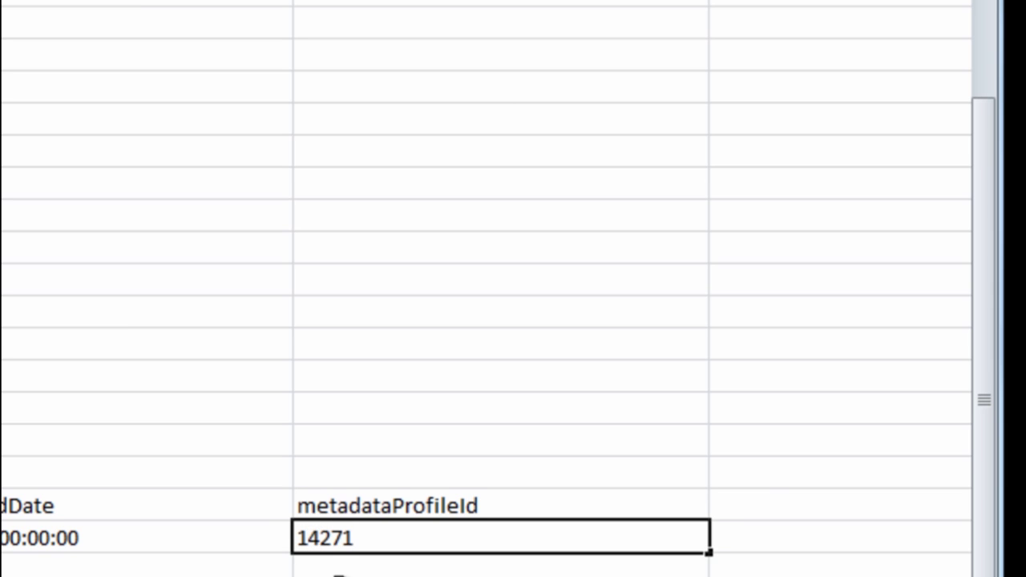
key(Return)
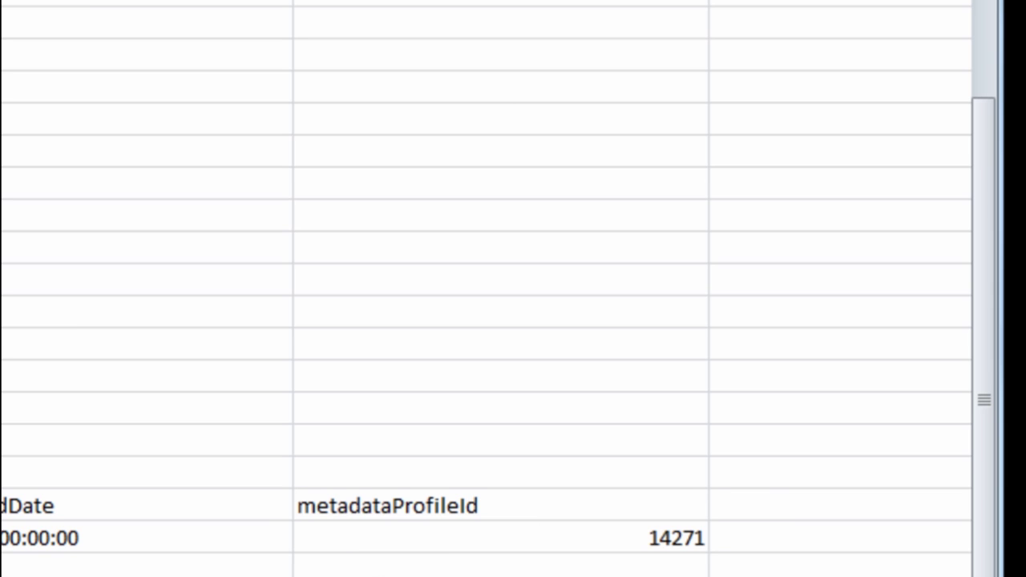
- Add custom fields FieldName_MyCustonOptionMenu = Option1 and FieldName_MyCustomTextField = 'this is my sample text field.'
click(726, 503)
text(FieldName)
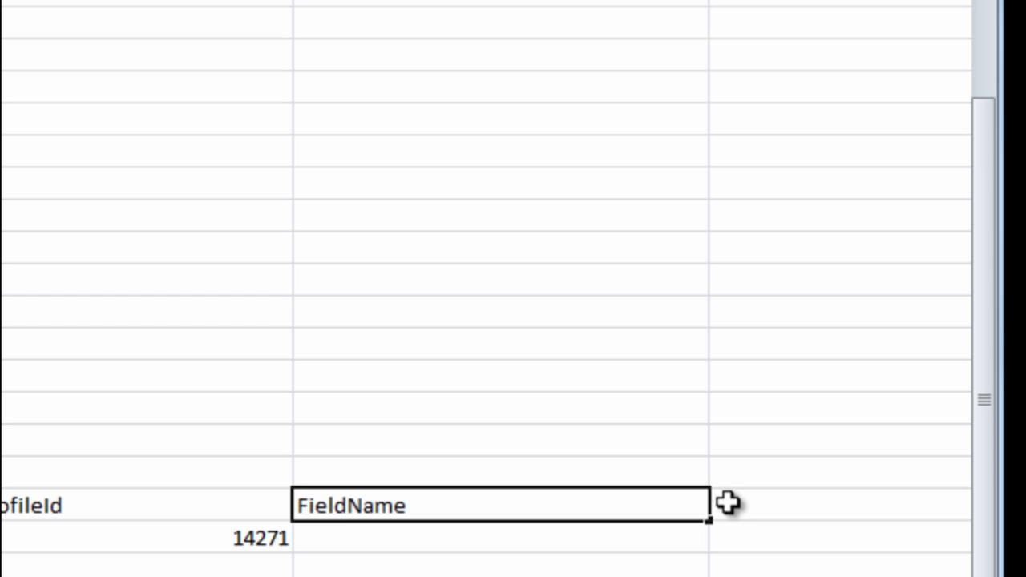
text(_My)
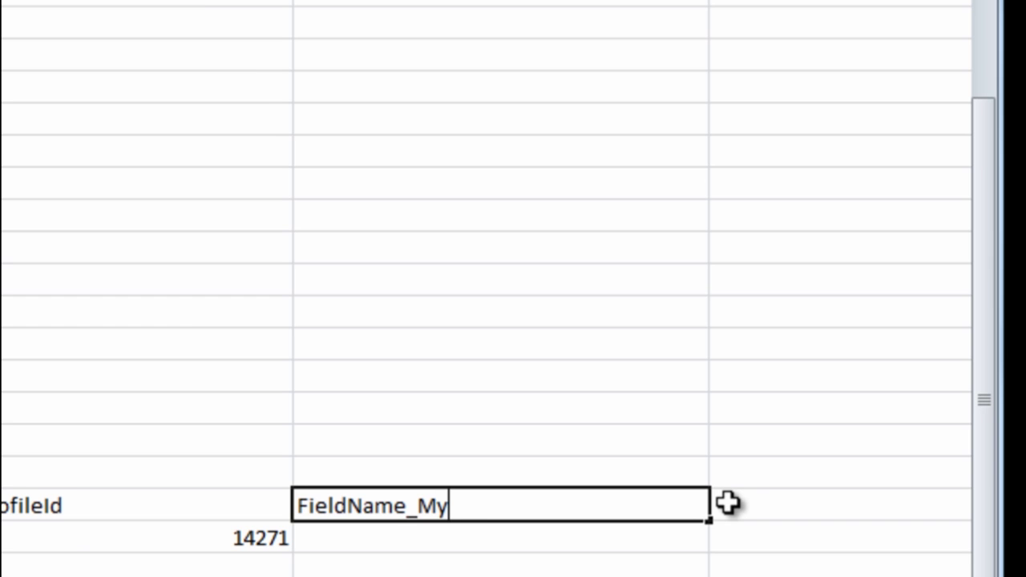
text(Custon)
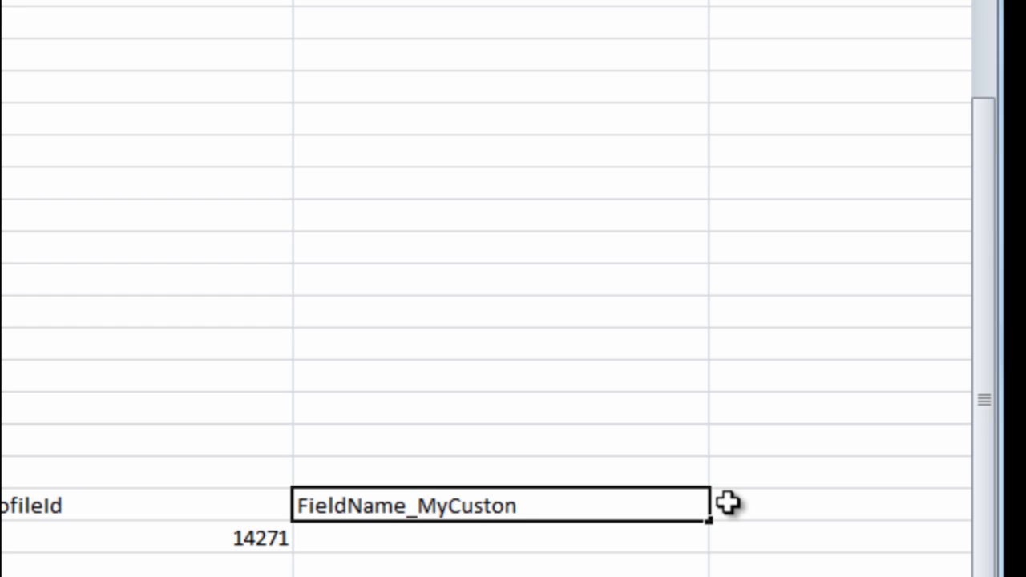
text(OptionMe)
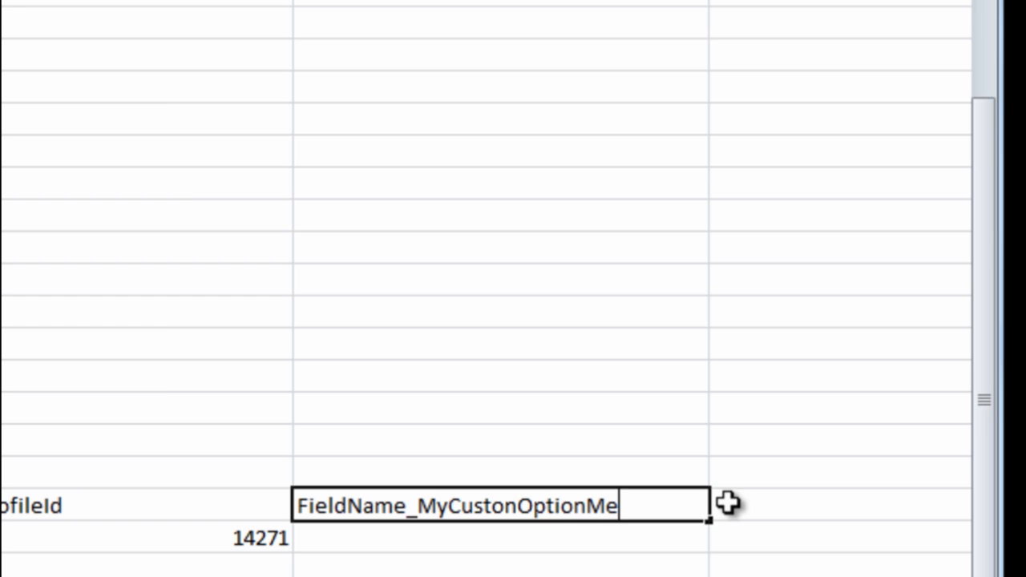
text(nu)
click(508, 537)
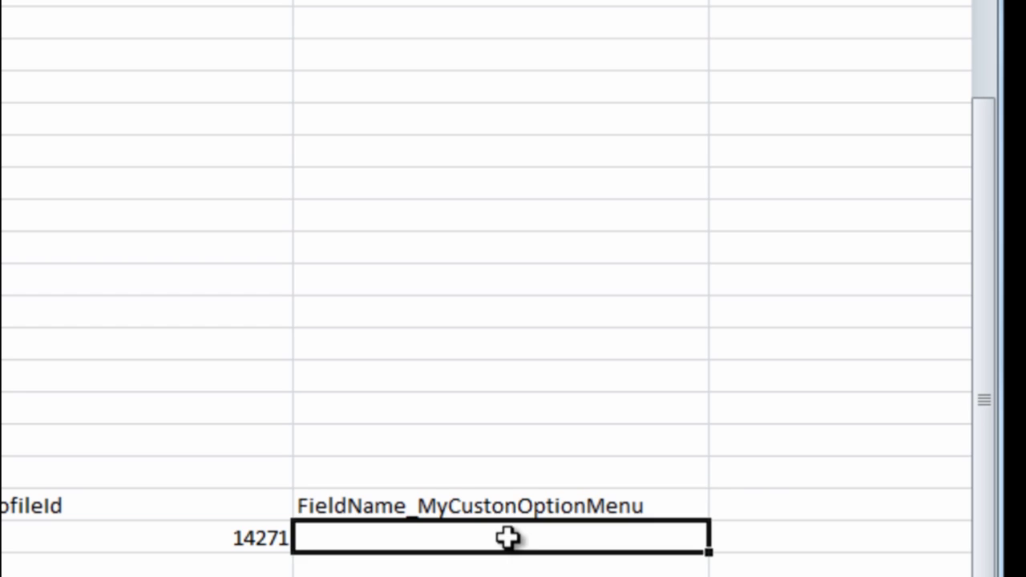
text(Option1)
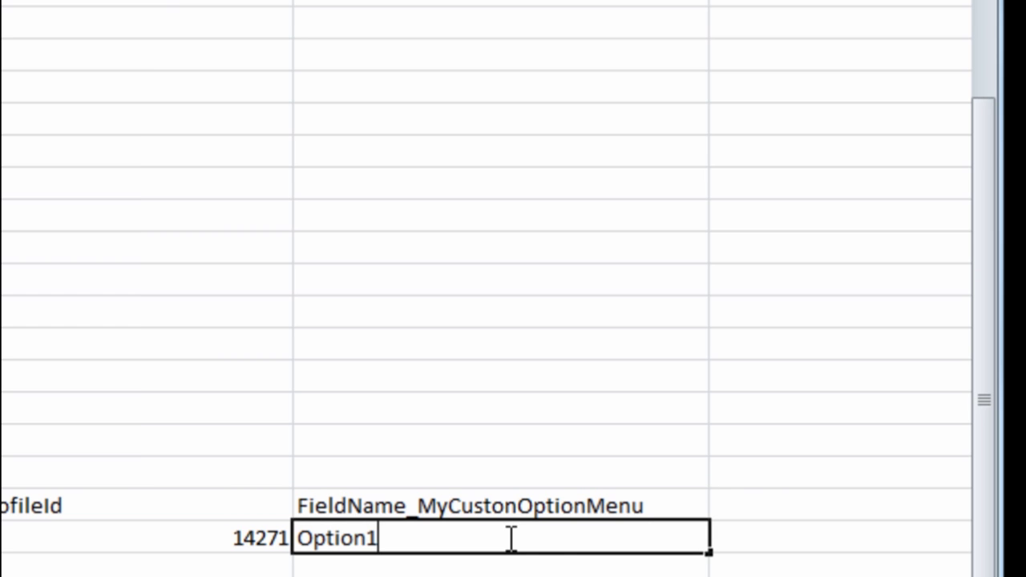
click(742, 502)
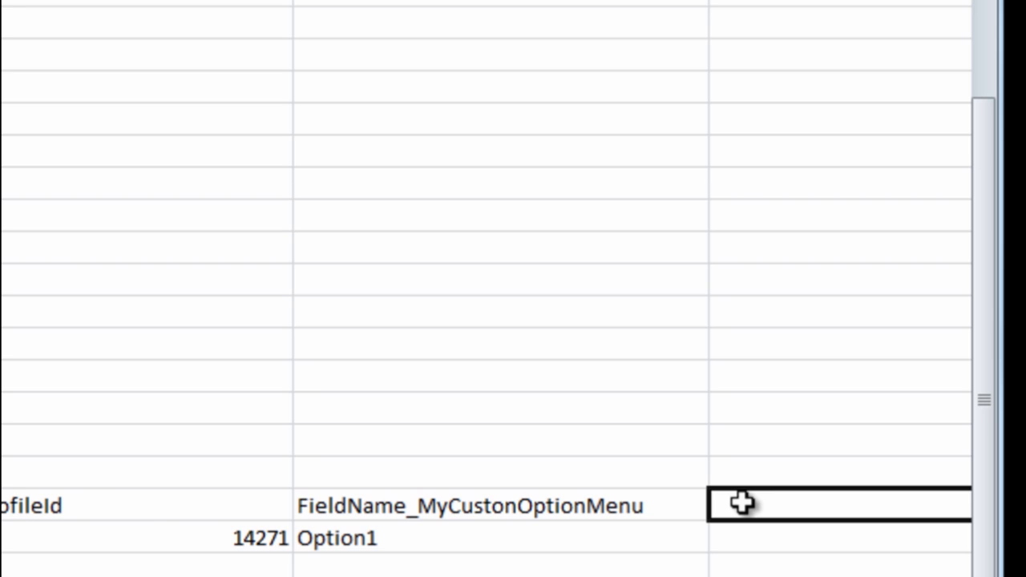
text(FieldName)
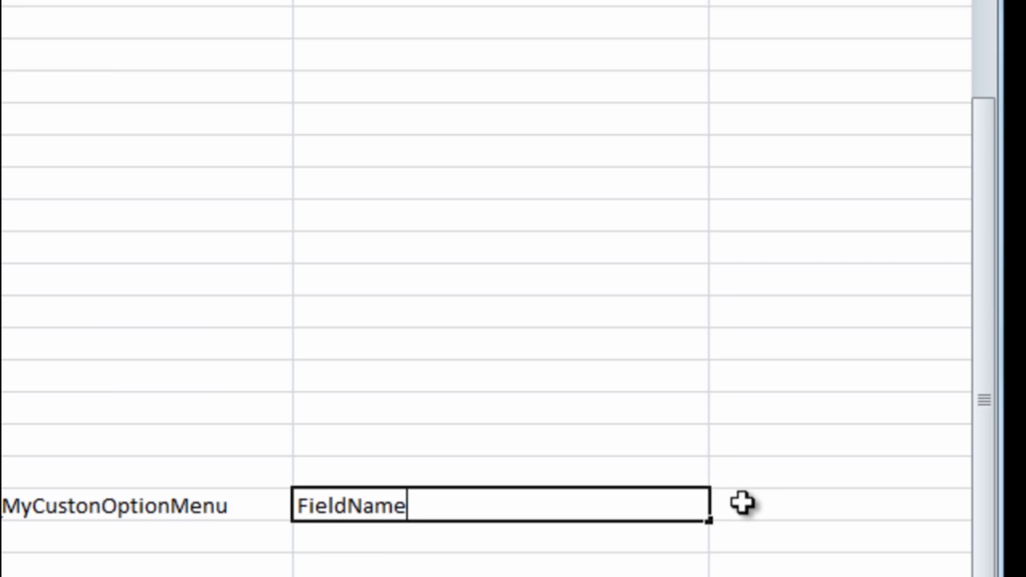
text(_My)
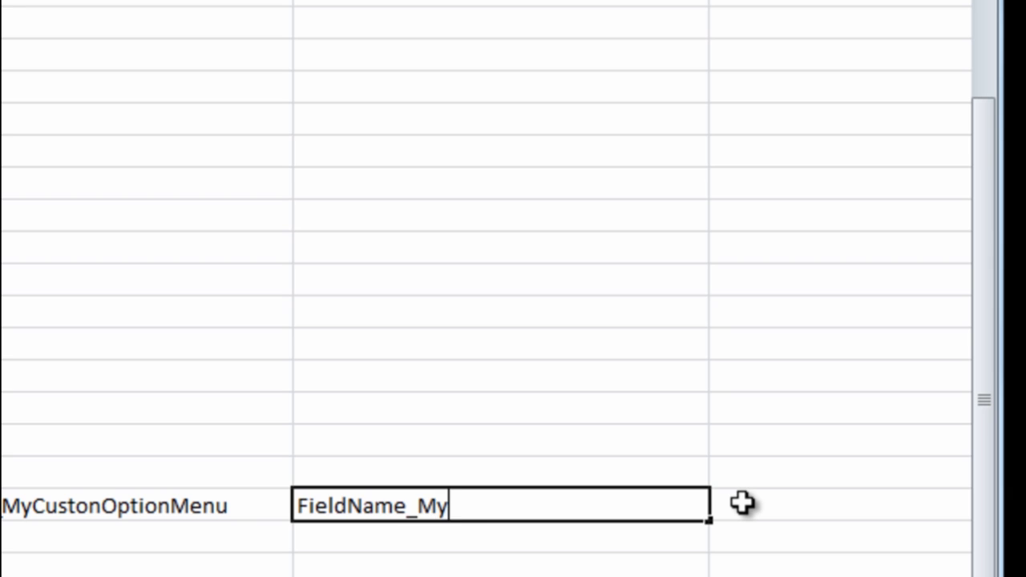
text(Custom)
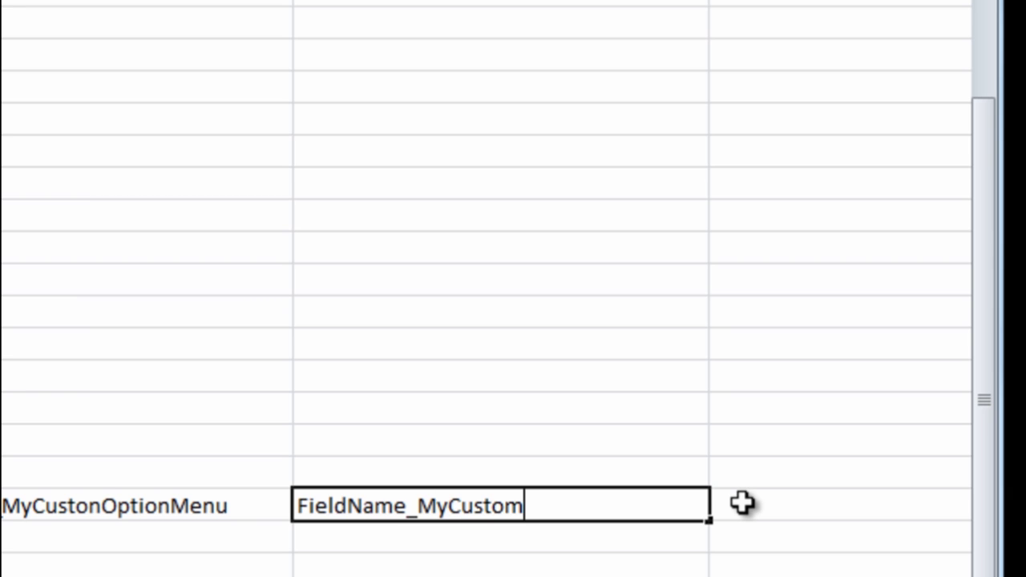
text(TextF)
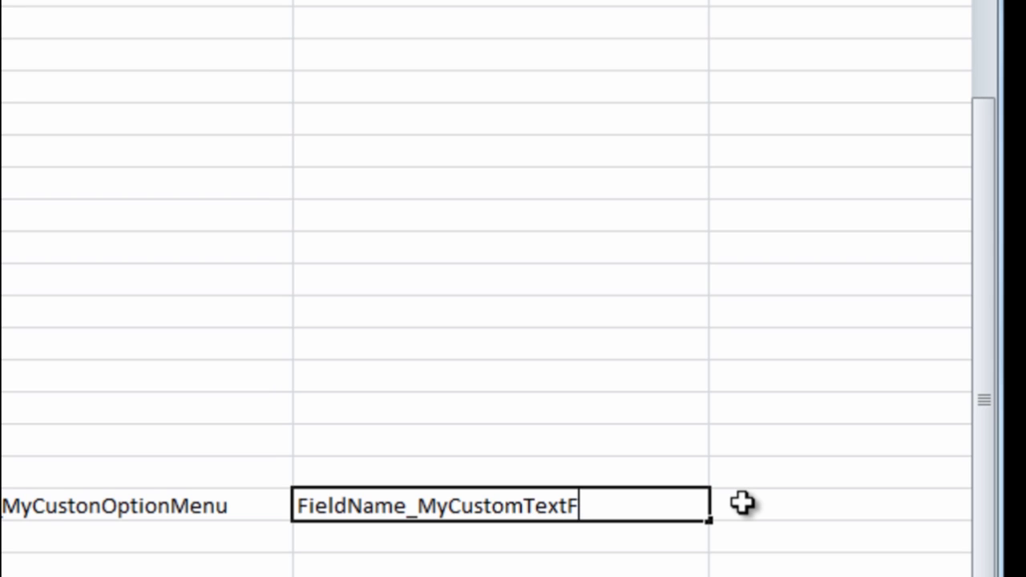
text(ield)
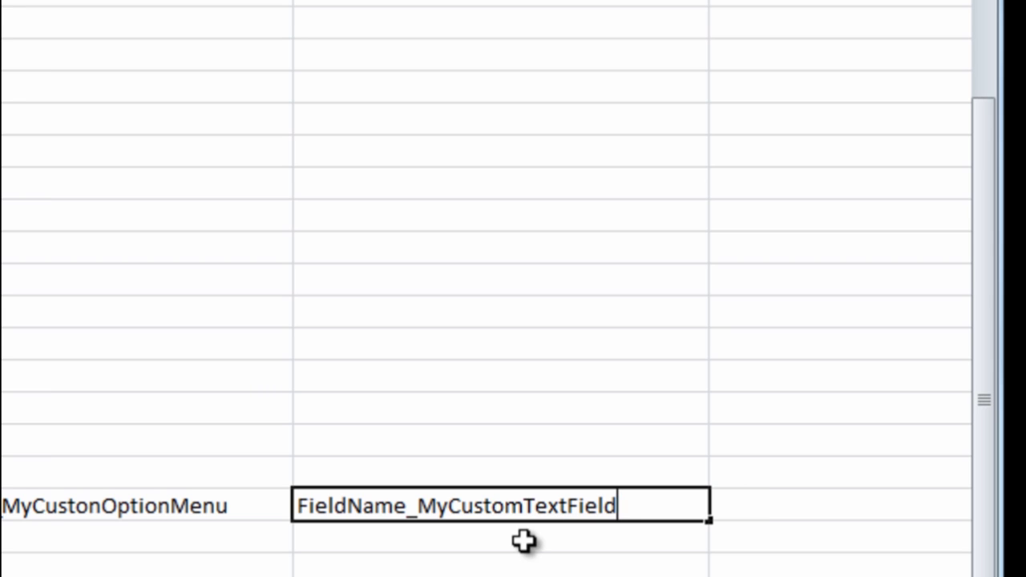
click(523, 540)
text(this is)
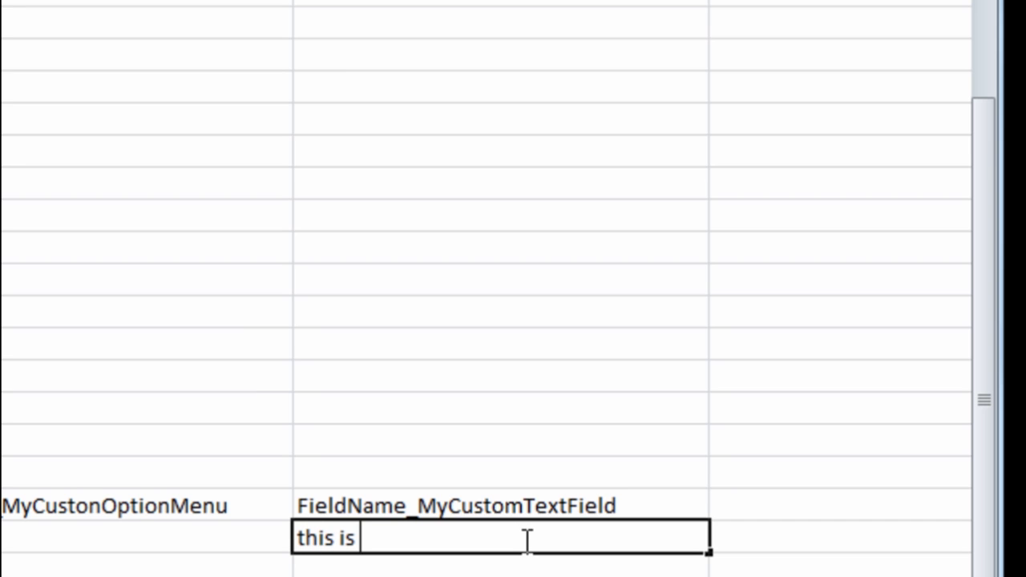
text( my sa)
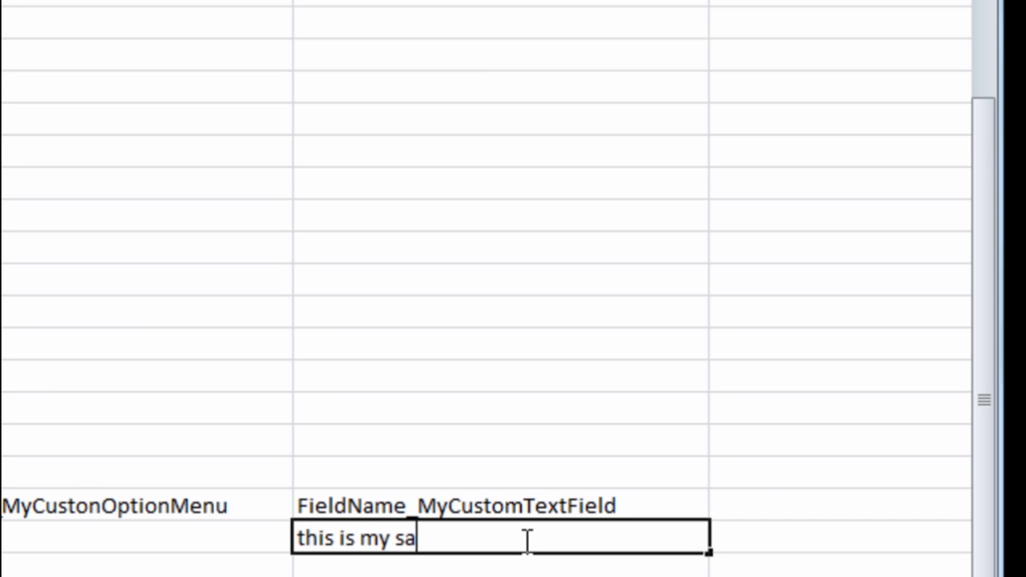
text(mple text f)
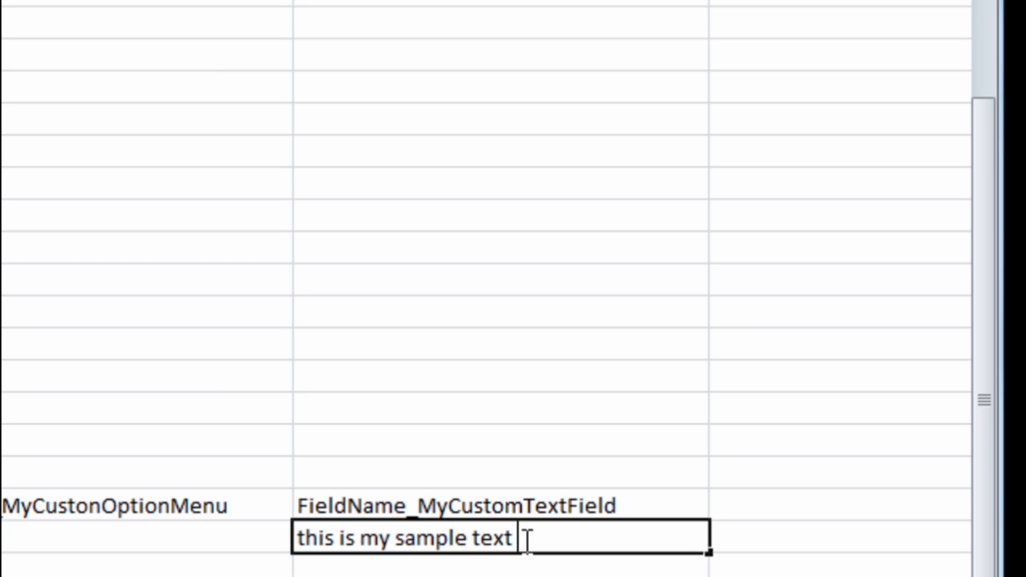
text(ield.)
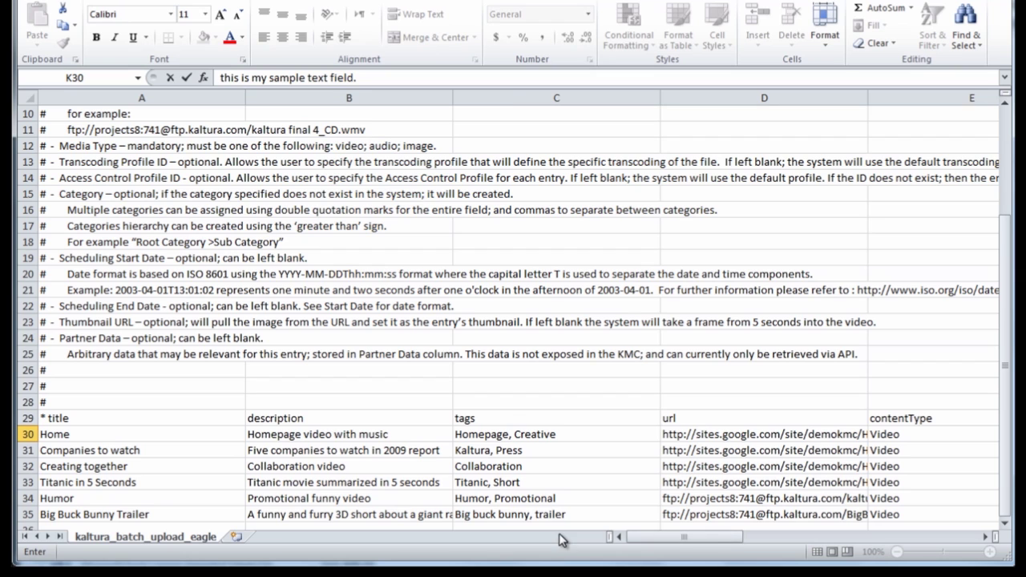
- In Save As, create a new Desktop folder 'bulk upload templates' and open it
click(38, 3)
click(53, 39)
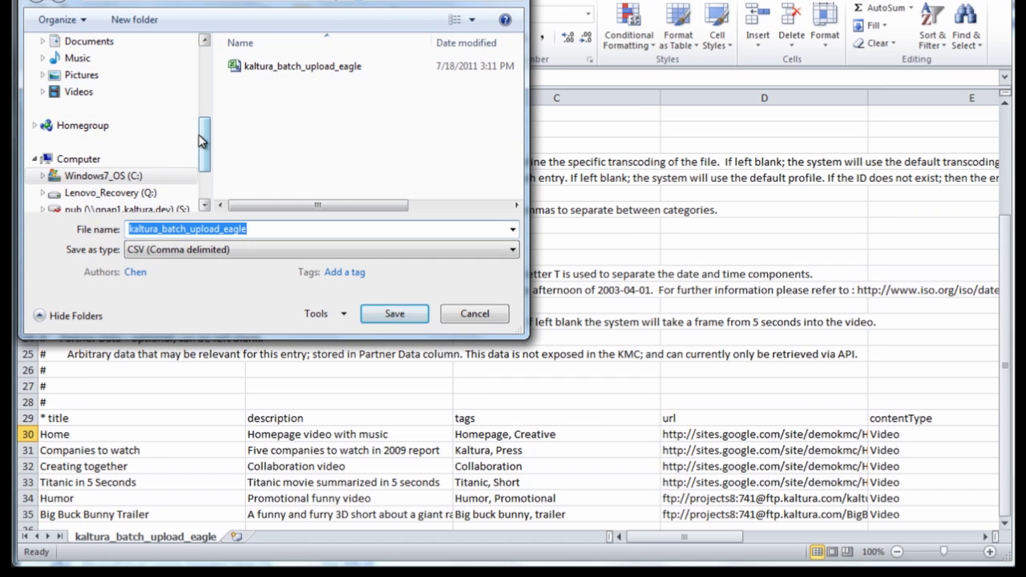
drag(202, 137, 201, 61)
click(70, 103)
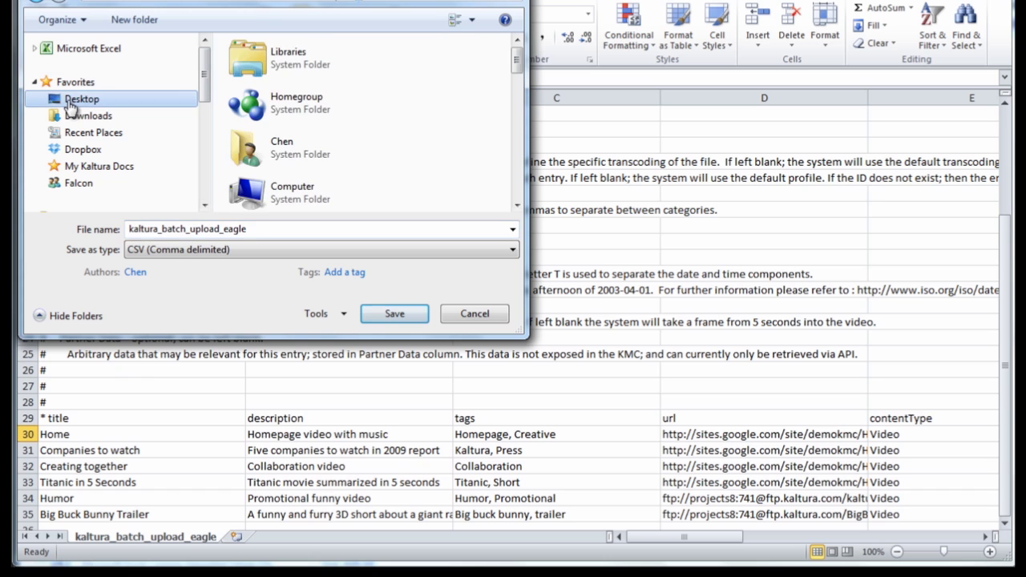
click(133, 19)
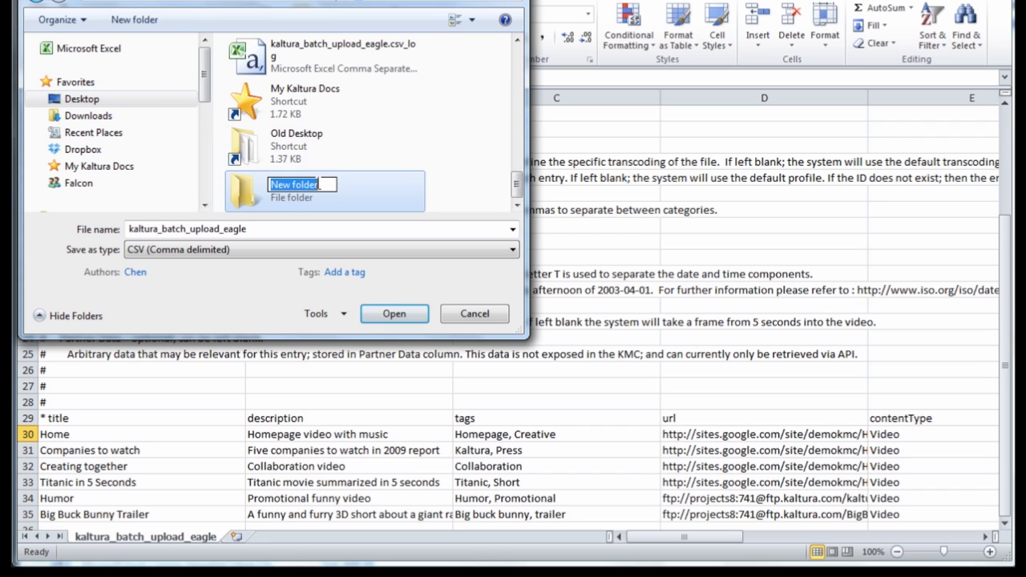
text(bulk)
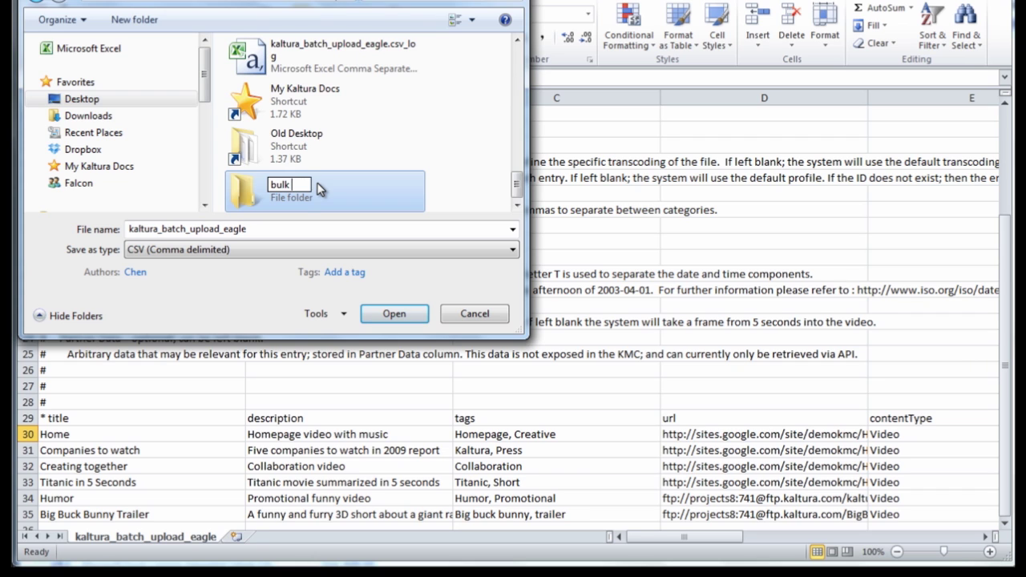
text( upload te)
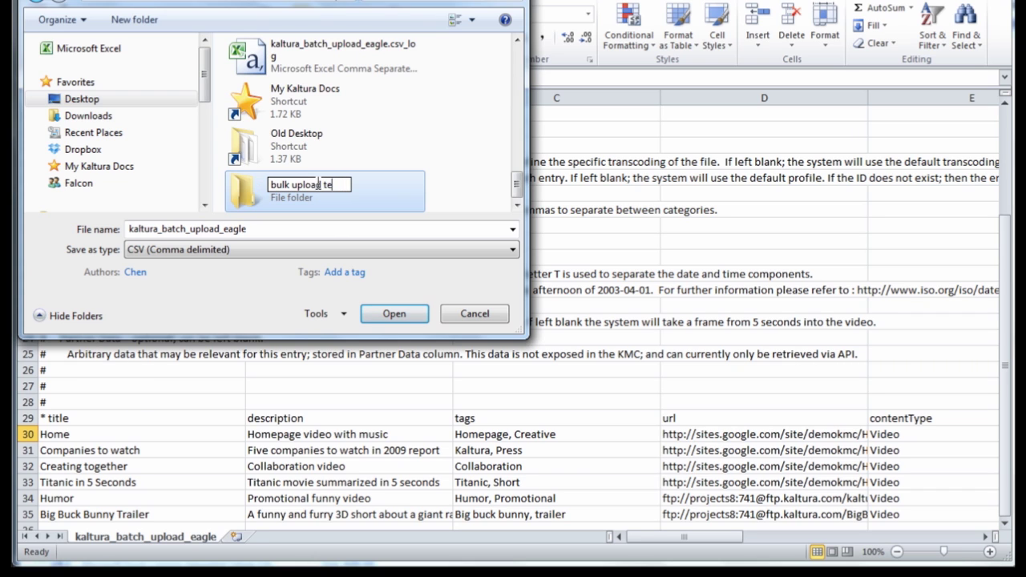
text(mplates)
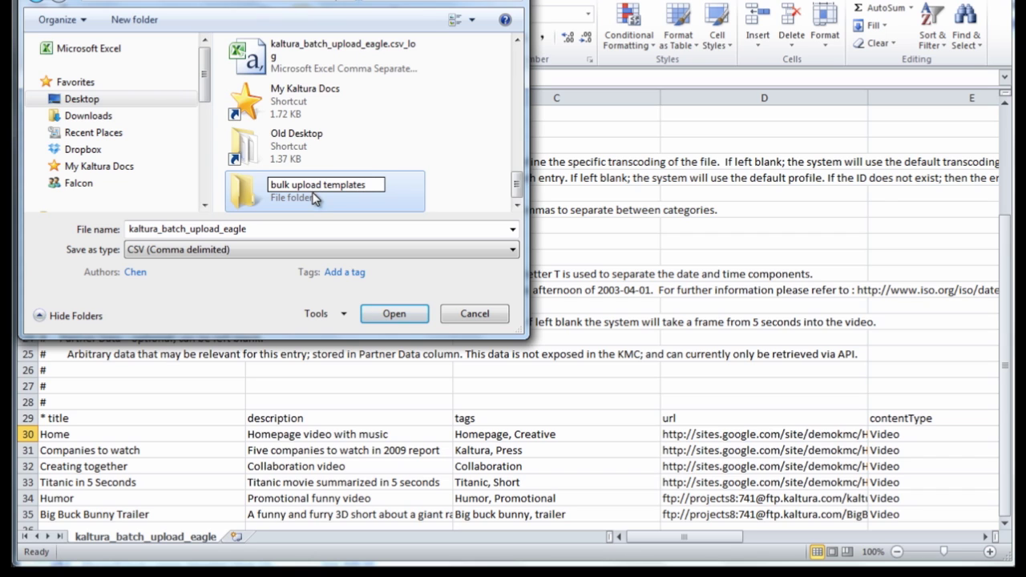
key(Return)
double_click(241, 193)
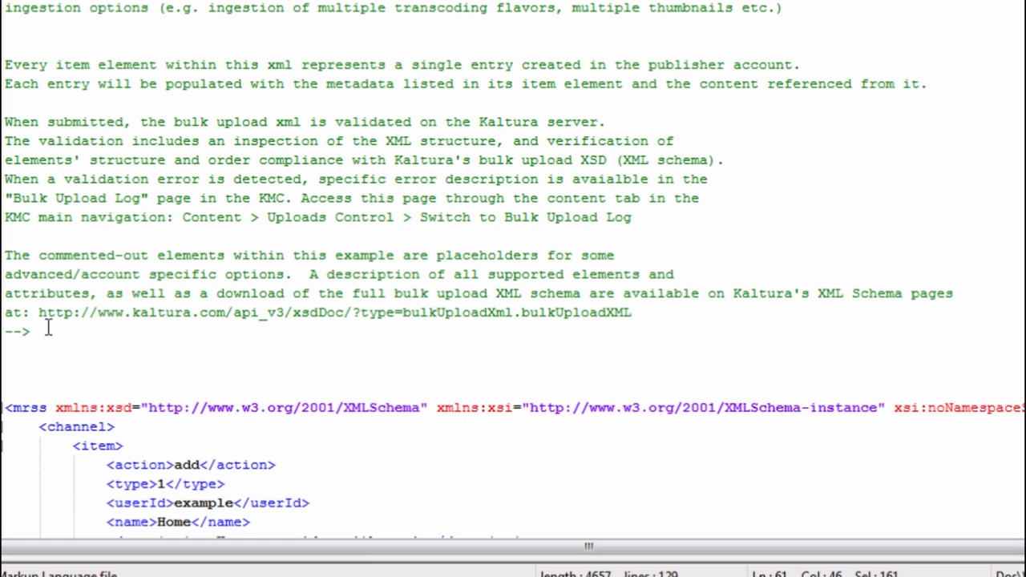
- Select the XML schema URL, then highlight the <channel>, <item> and <action>add</action> elements
drag(40, 313, 634, 312)
key(ctrl+c)
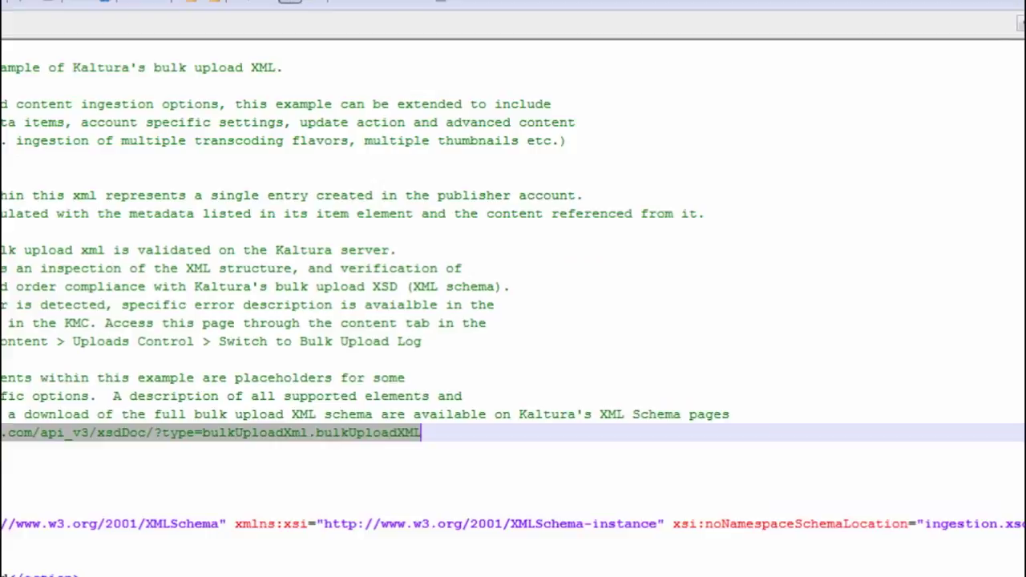
scroll(513, 301, down, 5)
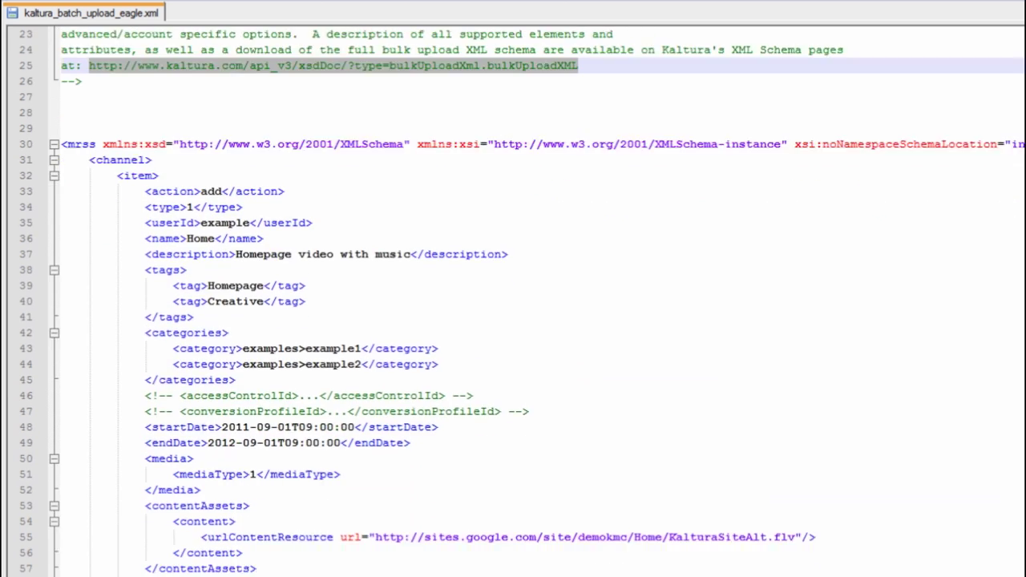
scroll(513, 300, down, 1)
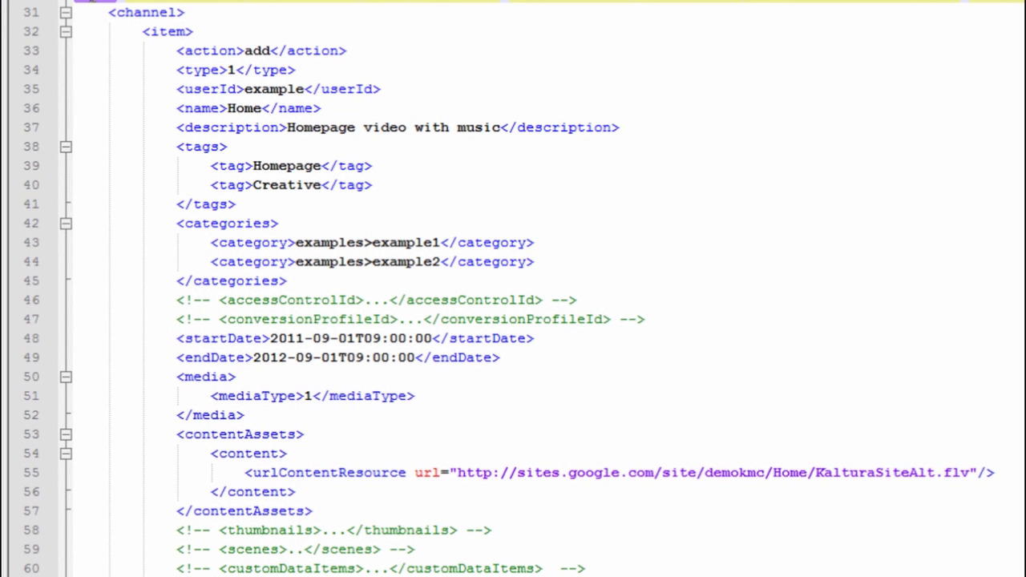
click(128, 12)
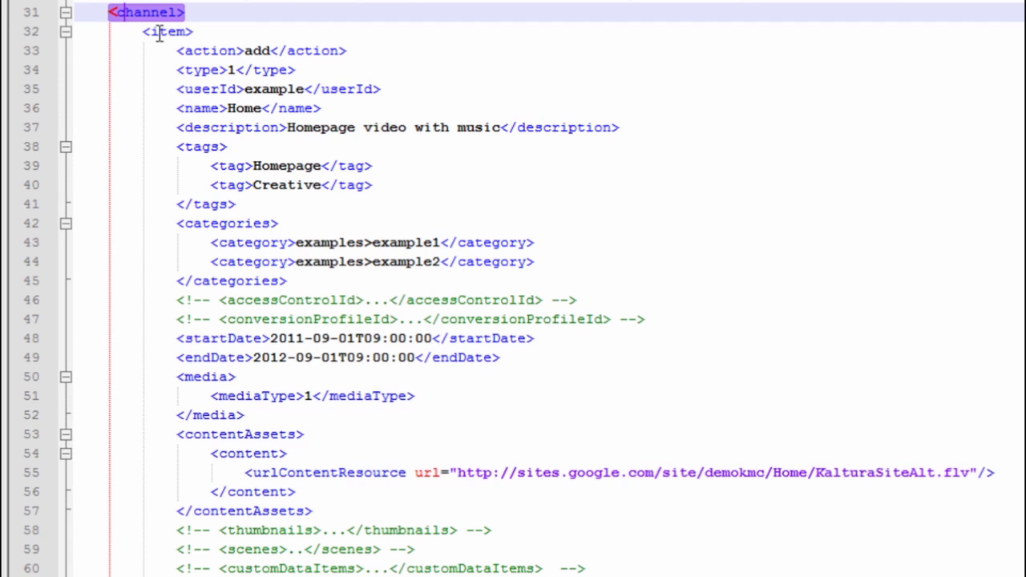
click(159, 32)
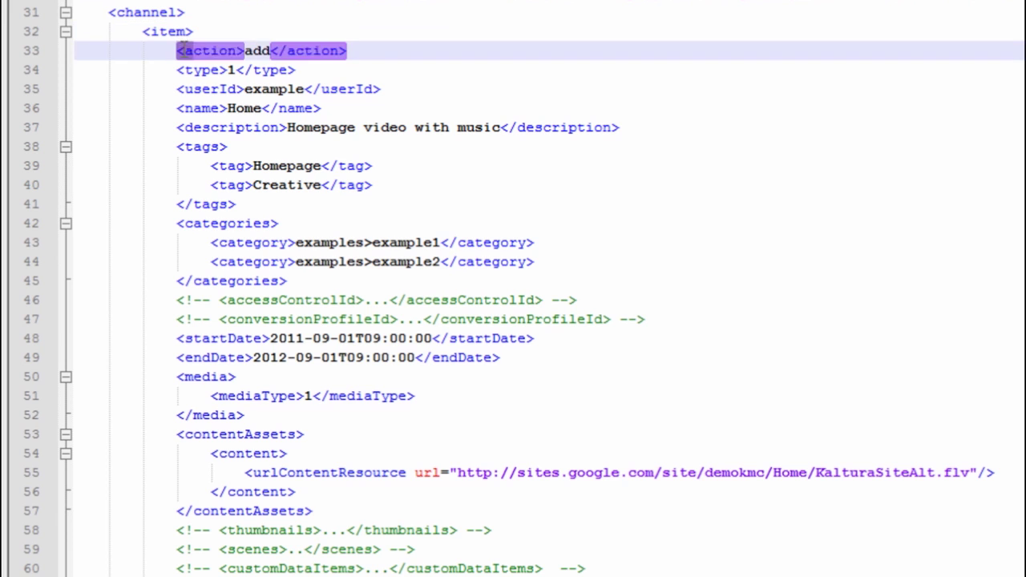
drag(180, 50, 346, 47)
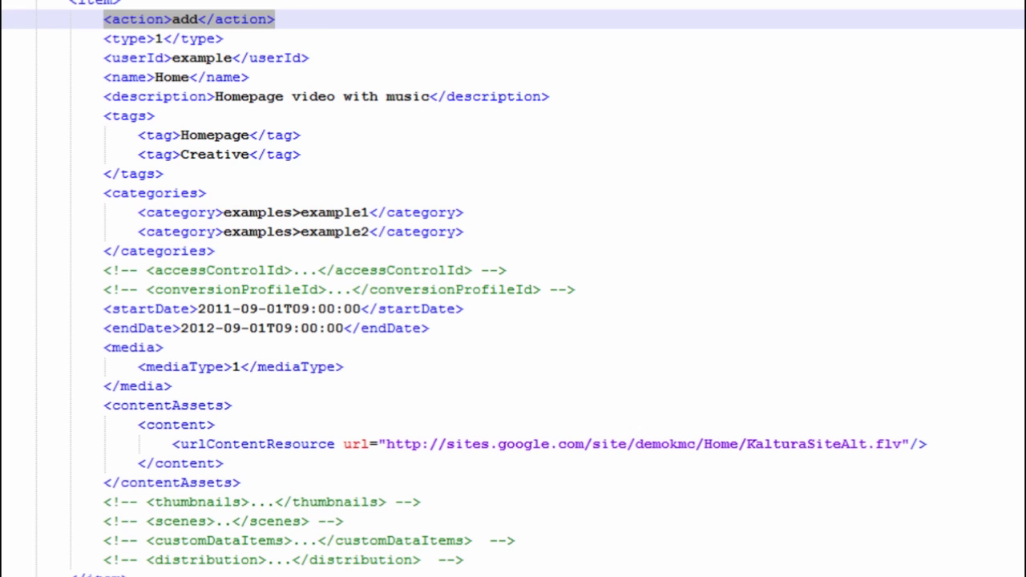
scroll(513, 289, down, 1)
- Scroll through the first <item> block: name Home, Homepage and Creative tags, KalturaSiteAlt.flv URL
scroll(513, 289, down, 1)
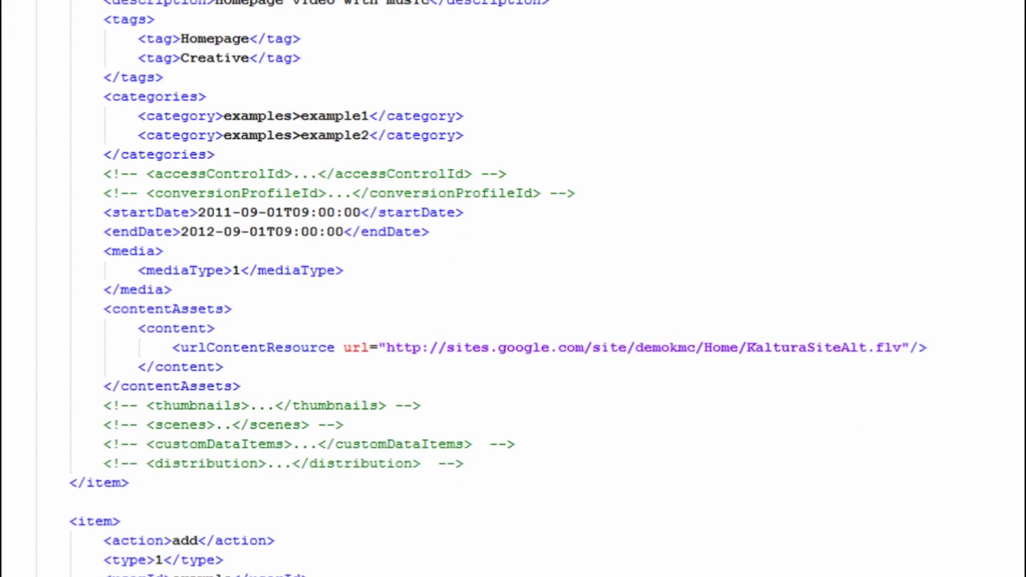
scroll(513, 288, up, 2)
scroll(513, 288, down, 1)
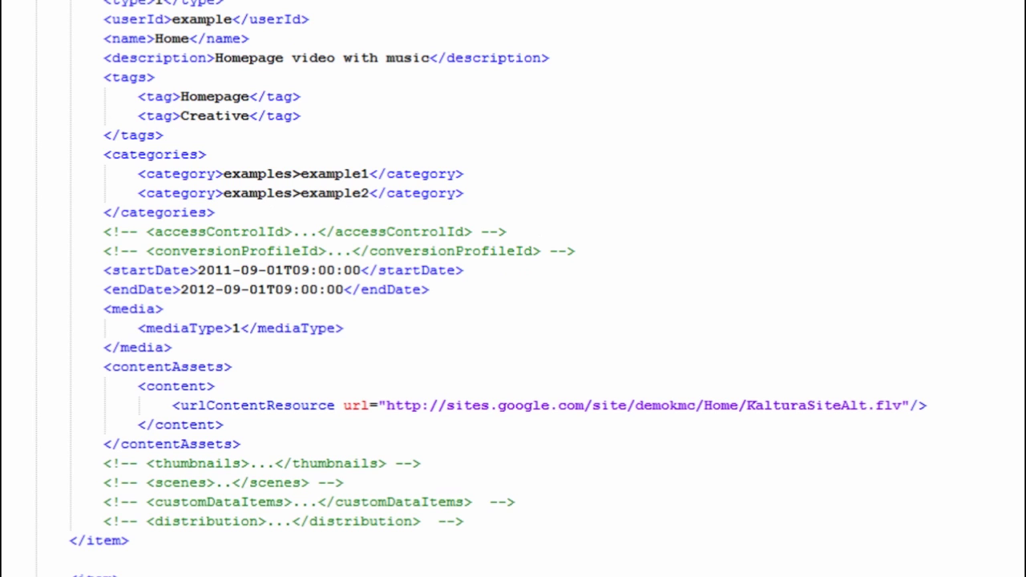
scroll(513, 288, down, 1)
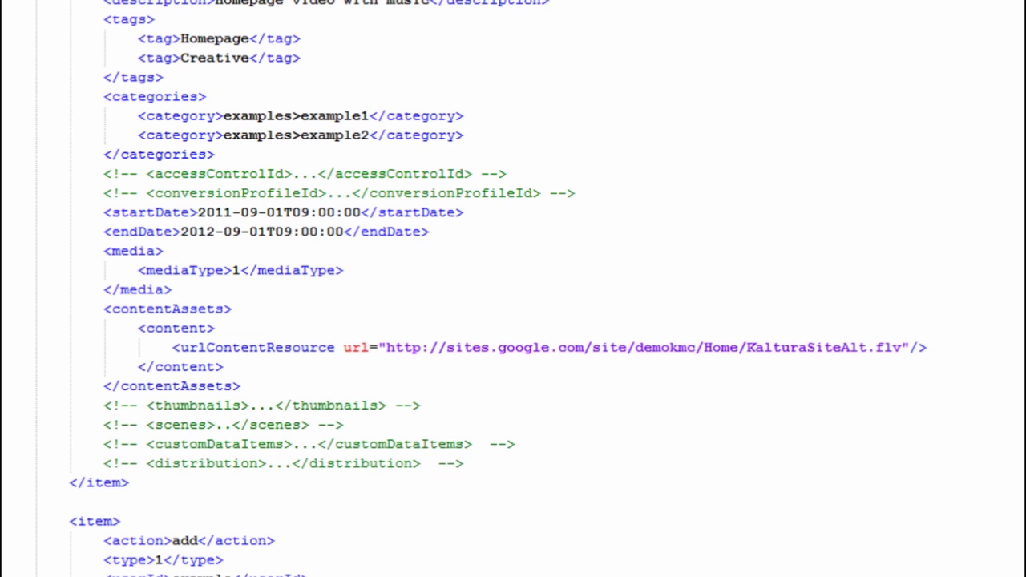
scroll(513, 289, up, 1)
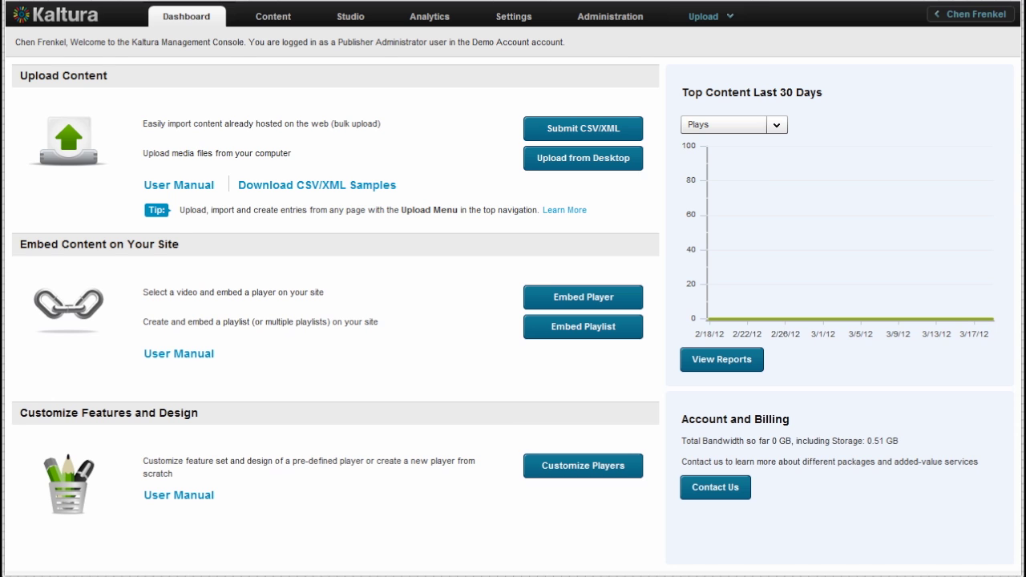
- Paste the kaltura.com api_v3 xsdDoc bulkUploadXml address into Chrome and load it
key(ctrl+v)
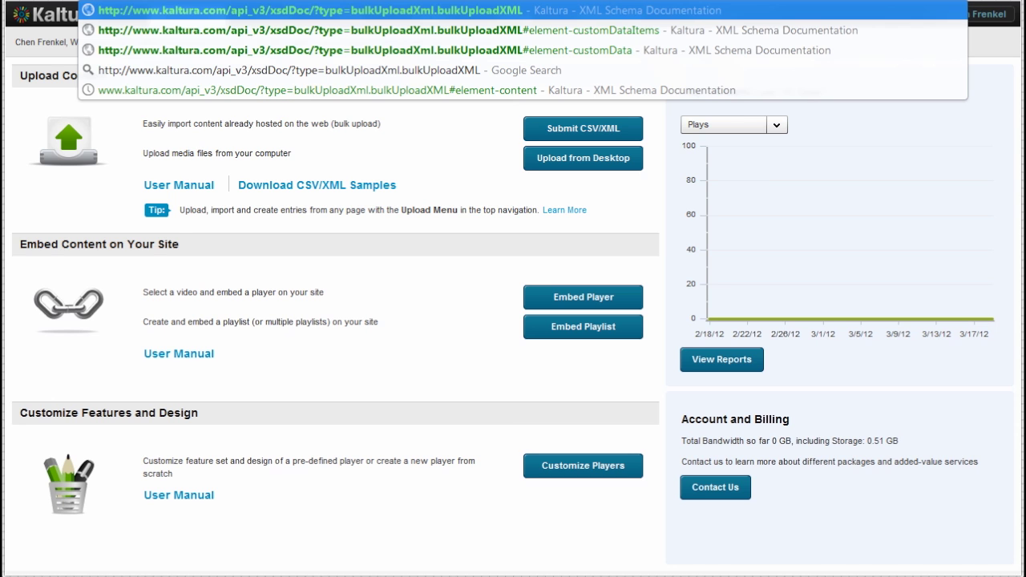
key(Return)
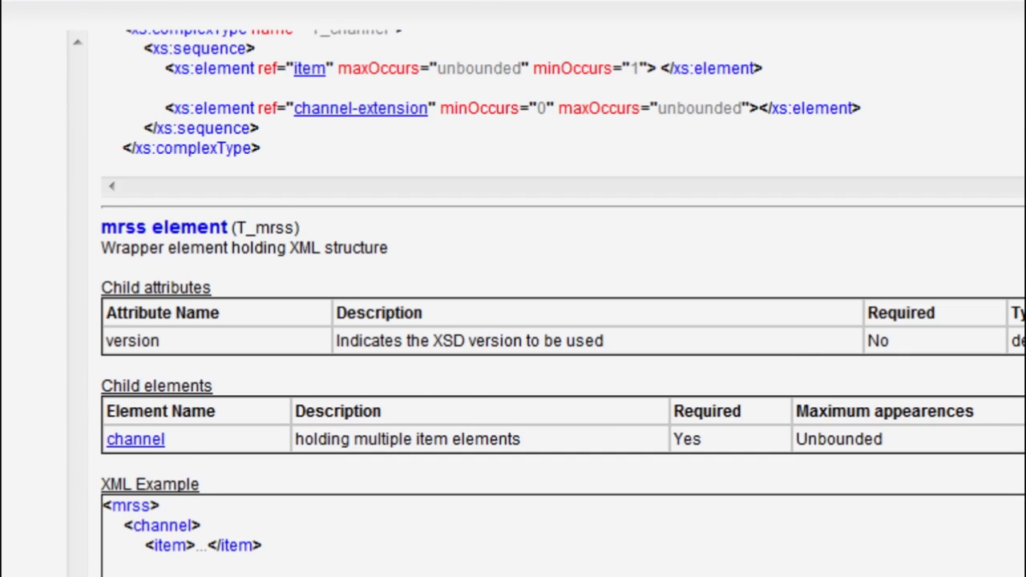
- Scroll past the mrss and channel sections to the item element's child-element table
scroll(561, 304, down, 3)
scroll(561, 305, up, 2)
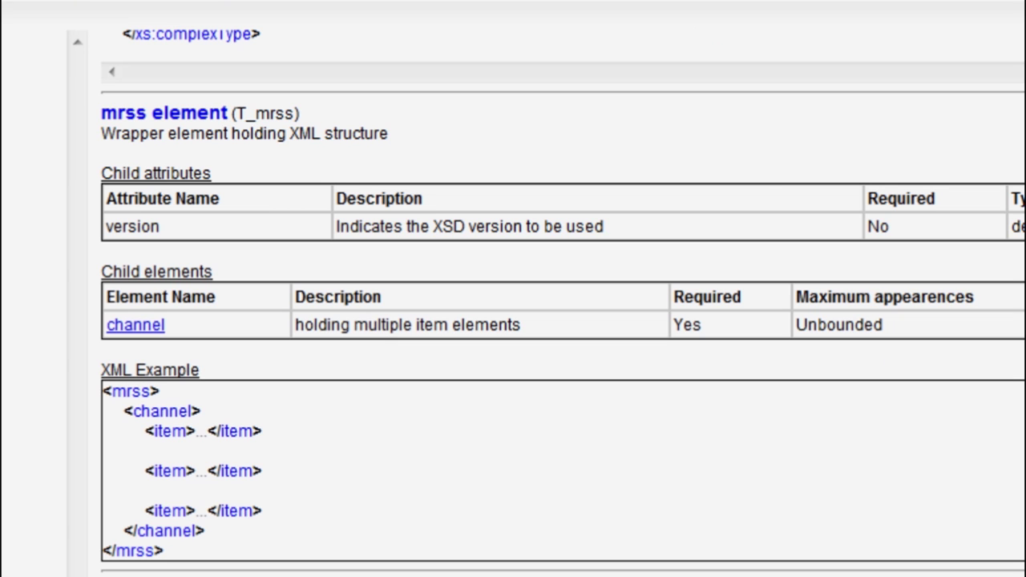
scroll(561, 305, down, 10)
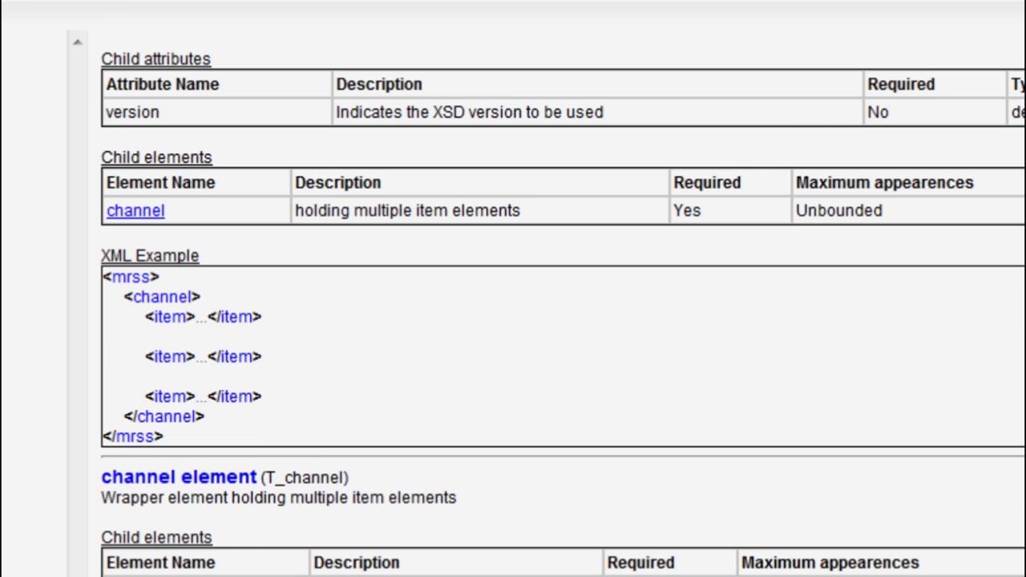
scroll(561, 305, down, 2)
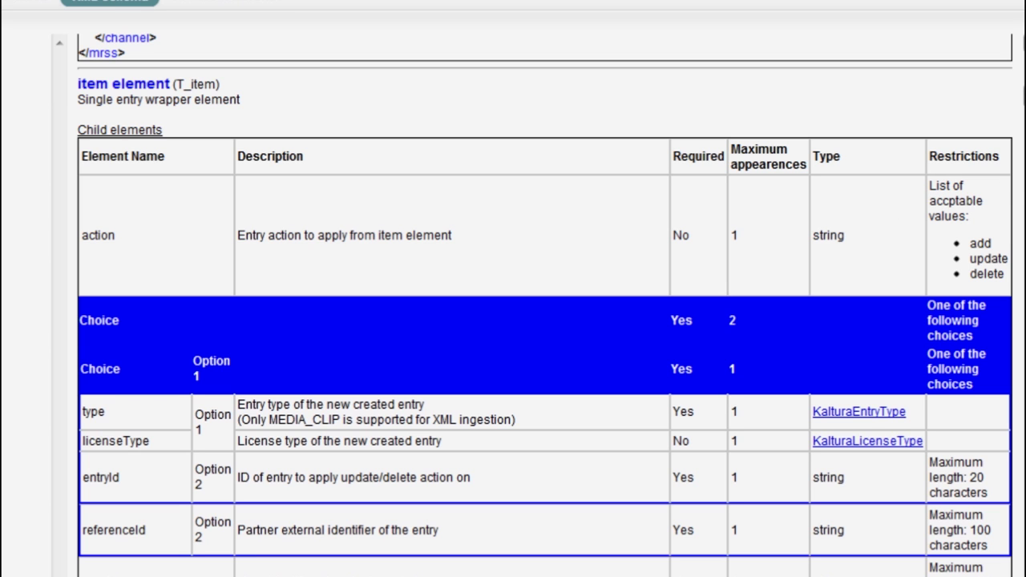
- Scroll the item element's fields, highlighting accessControlId and accessControl, down to the extensions rows
scroll(544, 305, down, 5)
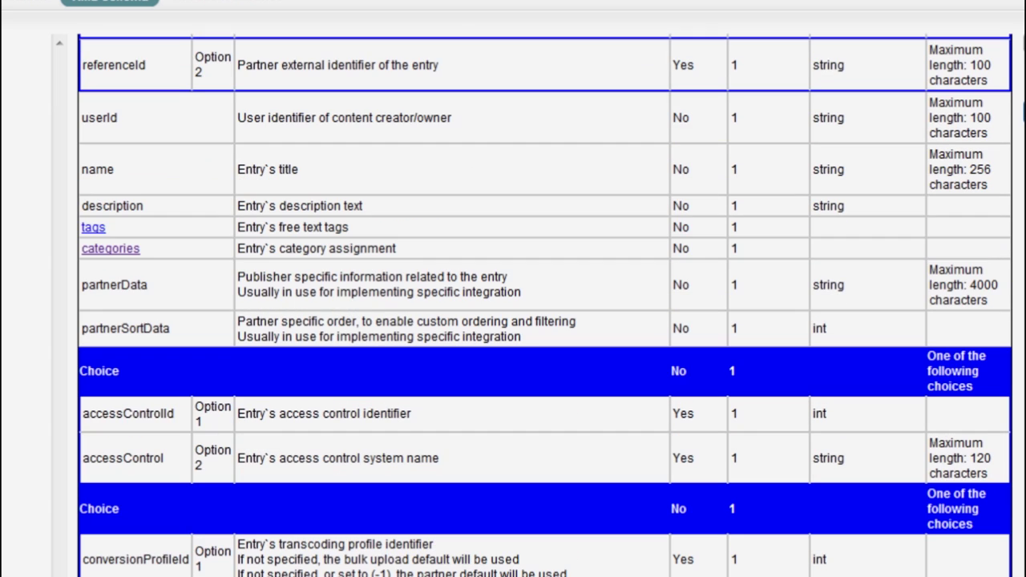
scroll(544, 304, down, 2)
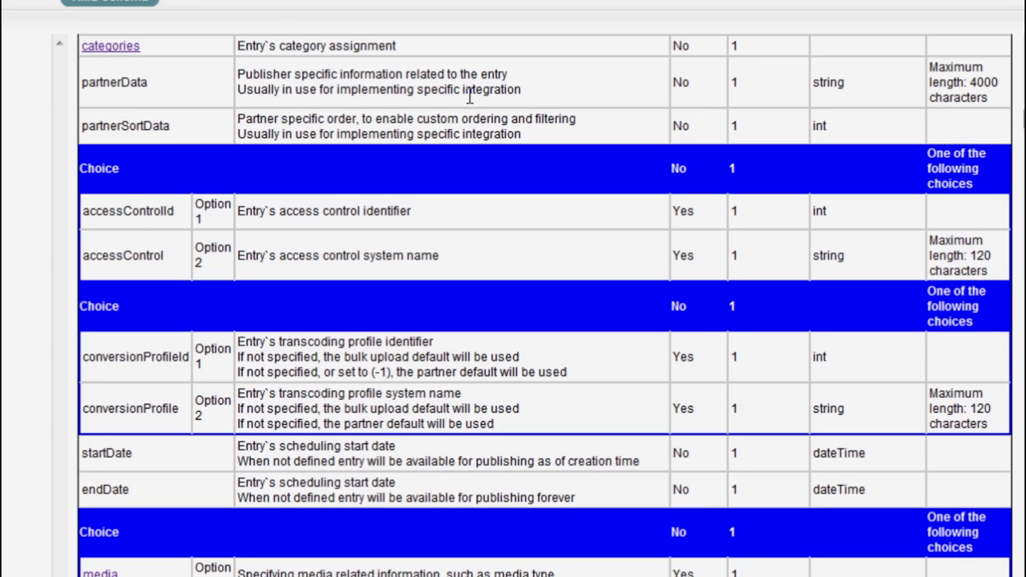
double_click(115, 208)
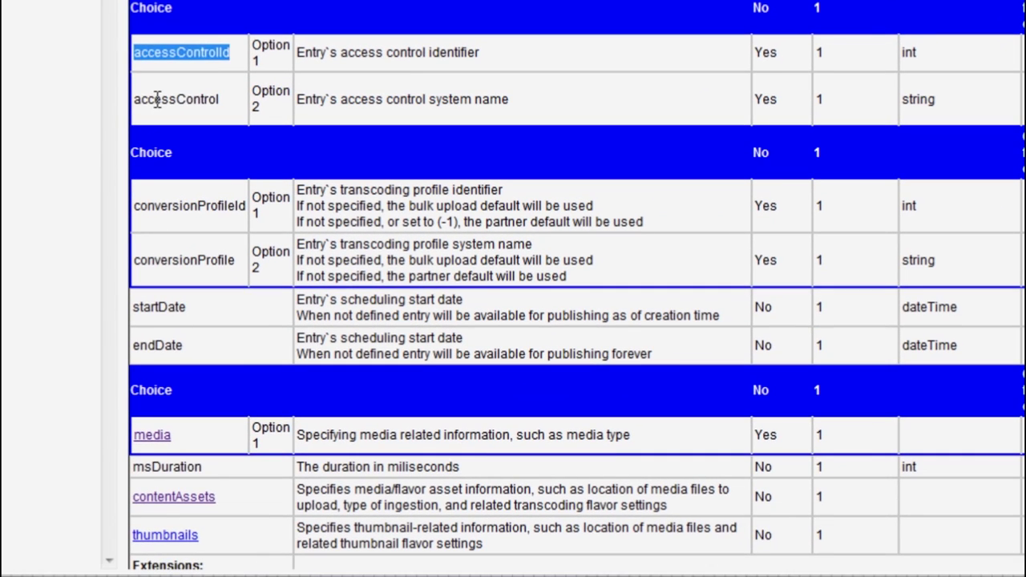
double_click(110, 255)
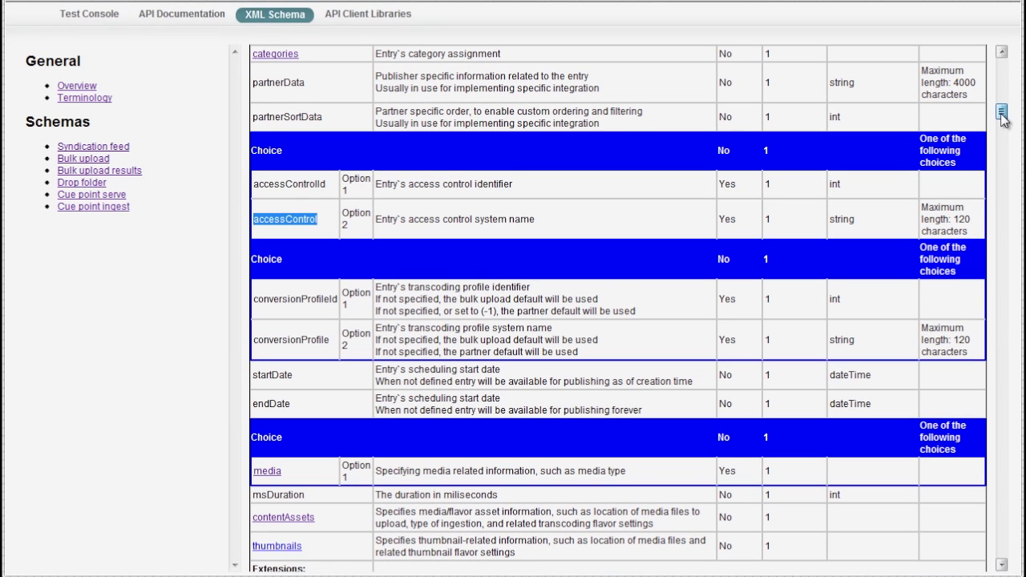
scroll(1002, 116, down, 3)
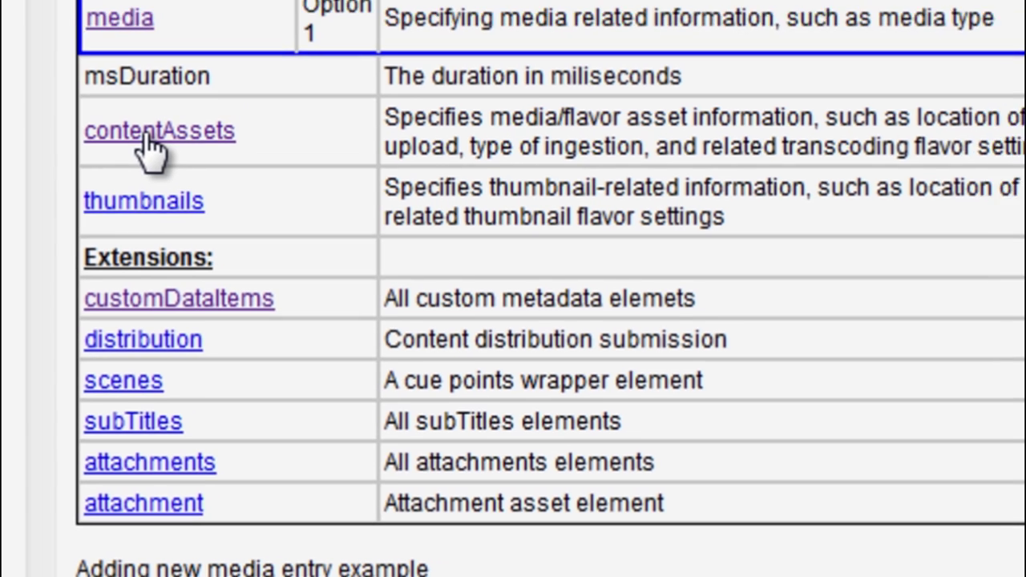
- Follow the schema links from contentAssets to the content element, then to urlContentResource
click(164, 112)
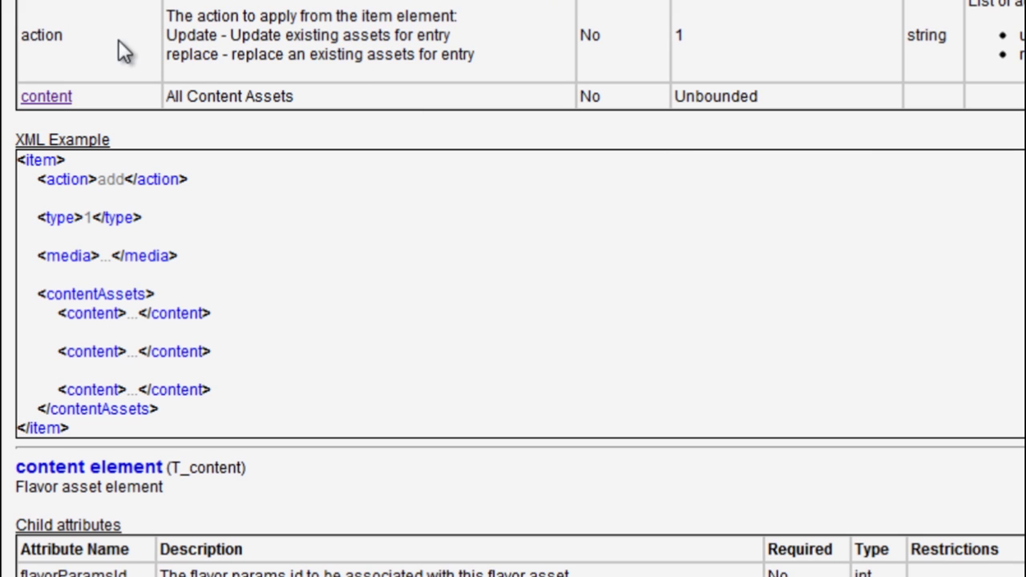
click(40, 97)
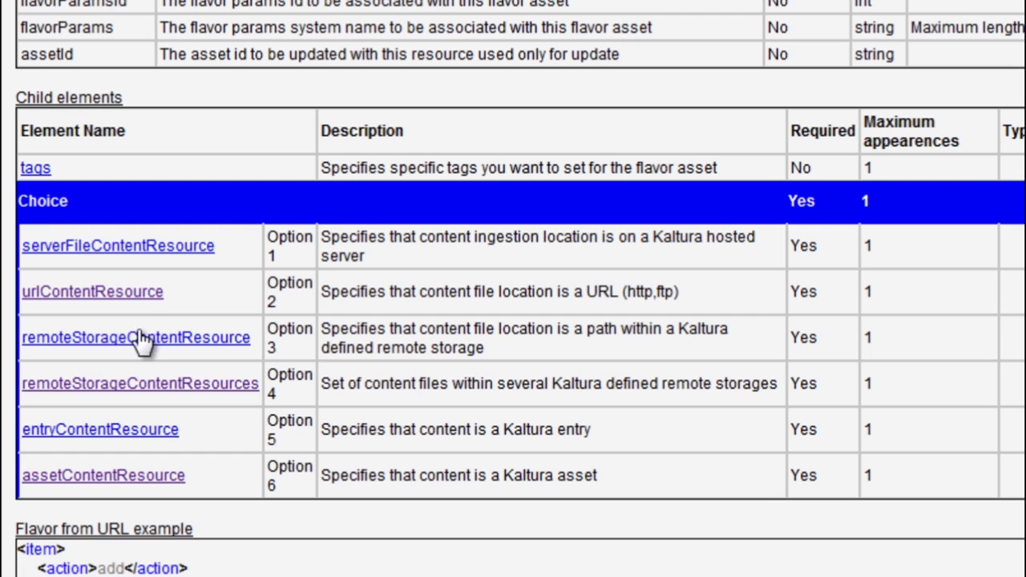
click(141, 292)
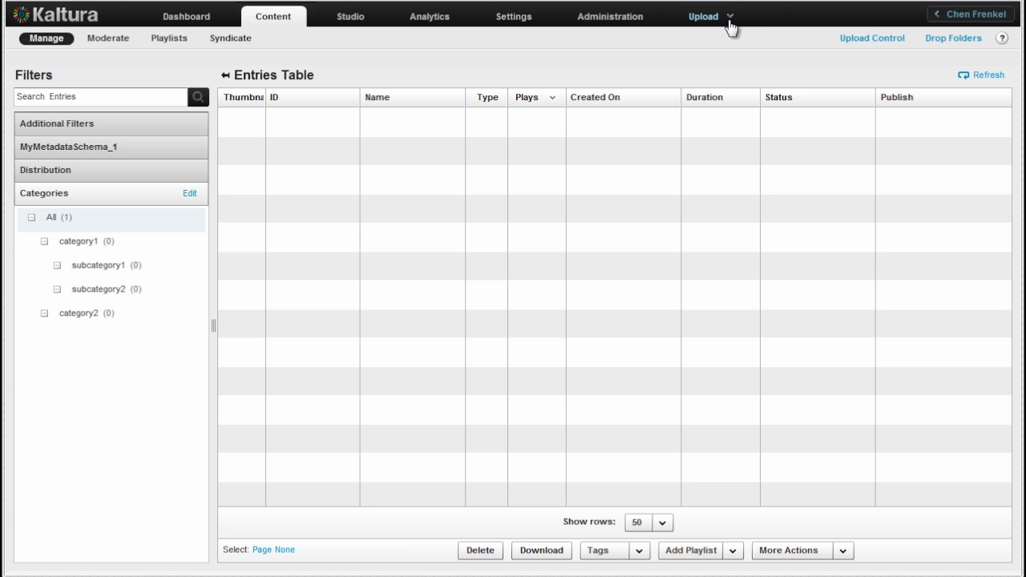
- Submit the CSV template file as a CSV/XML bulk upload and acknowledge the import confirmation
click(729, 19)
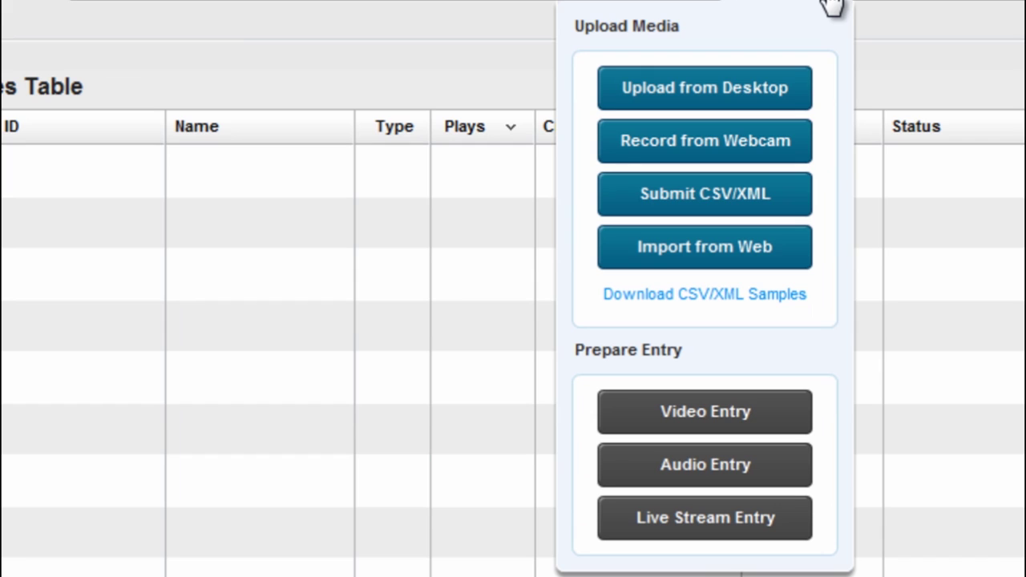
click(785, 196)
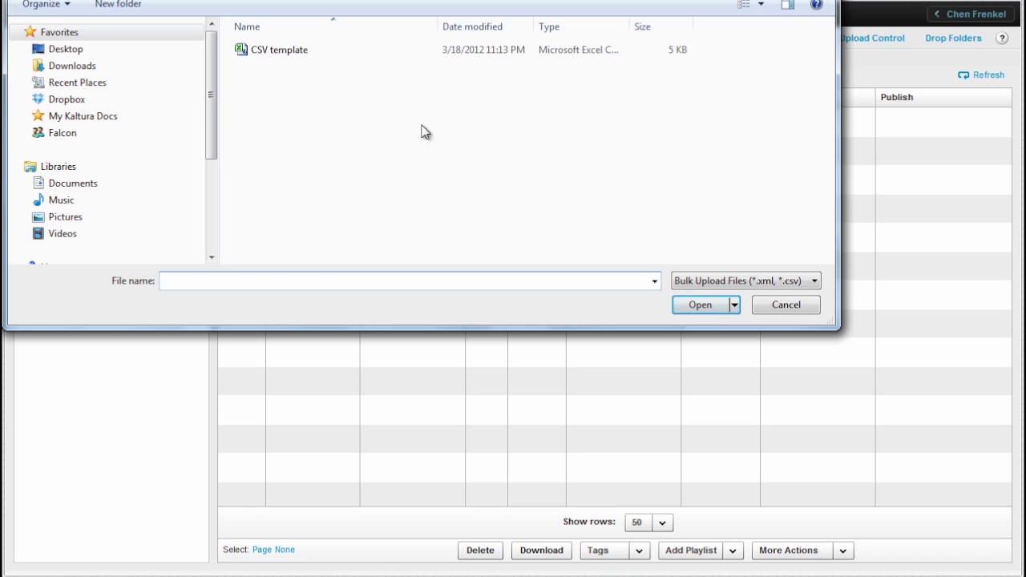
click(282, 52)
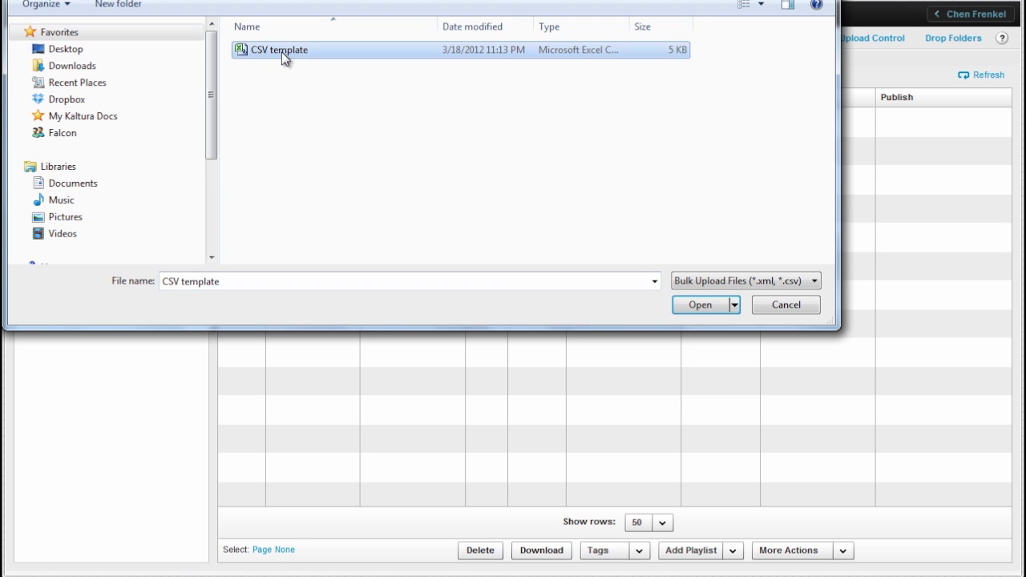
click(697, 306)
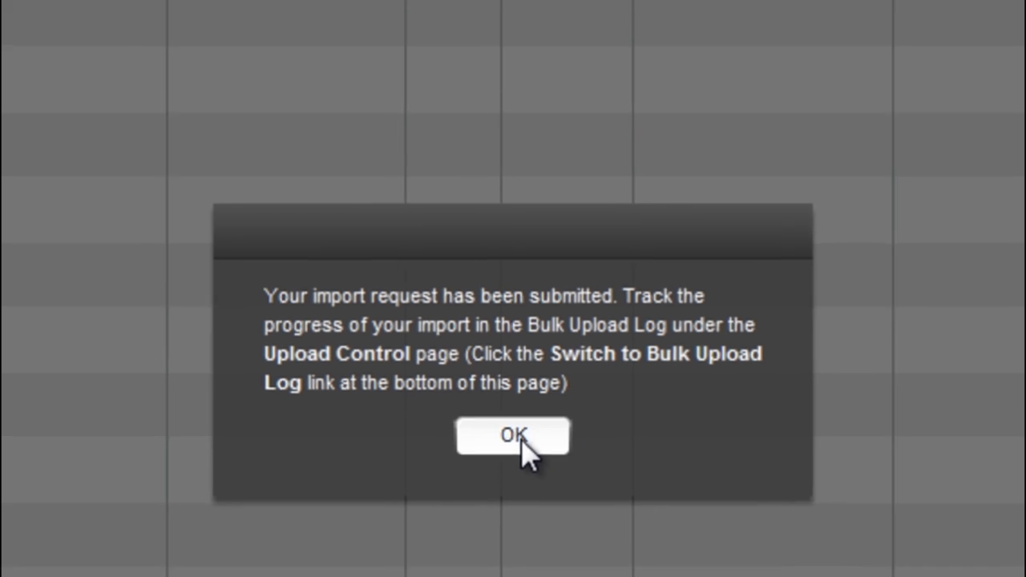
click(518, 437)
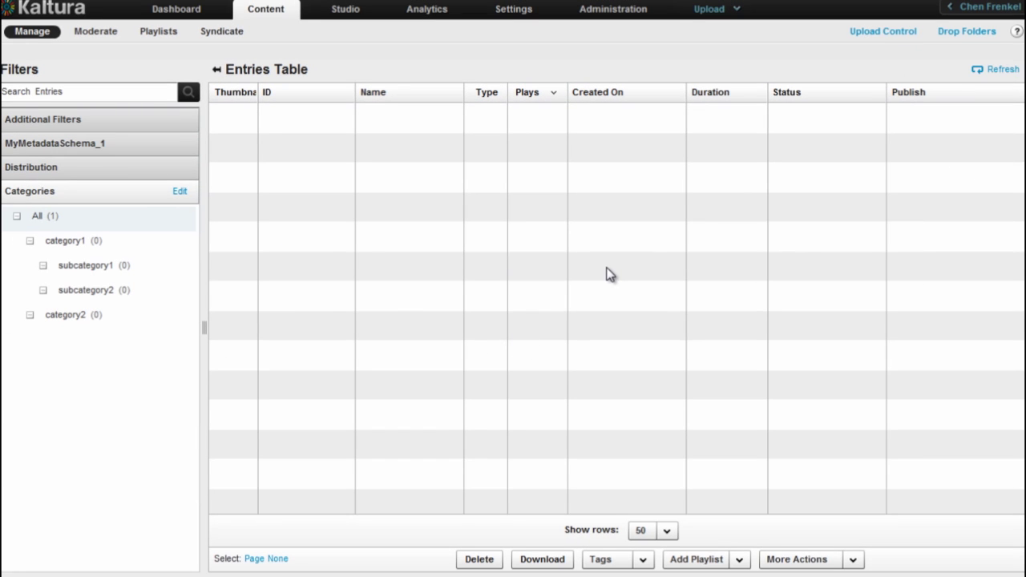
- Go to Upload Control and switch to the Bulk Upload Log listing the CSV template.csv job
click(878, 39)
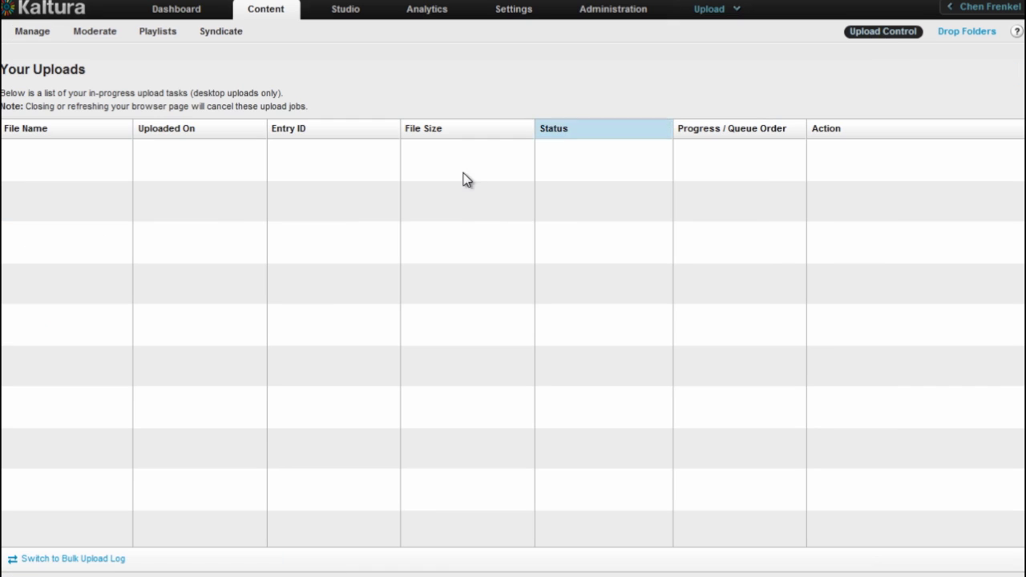
click(94, 559)
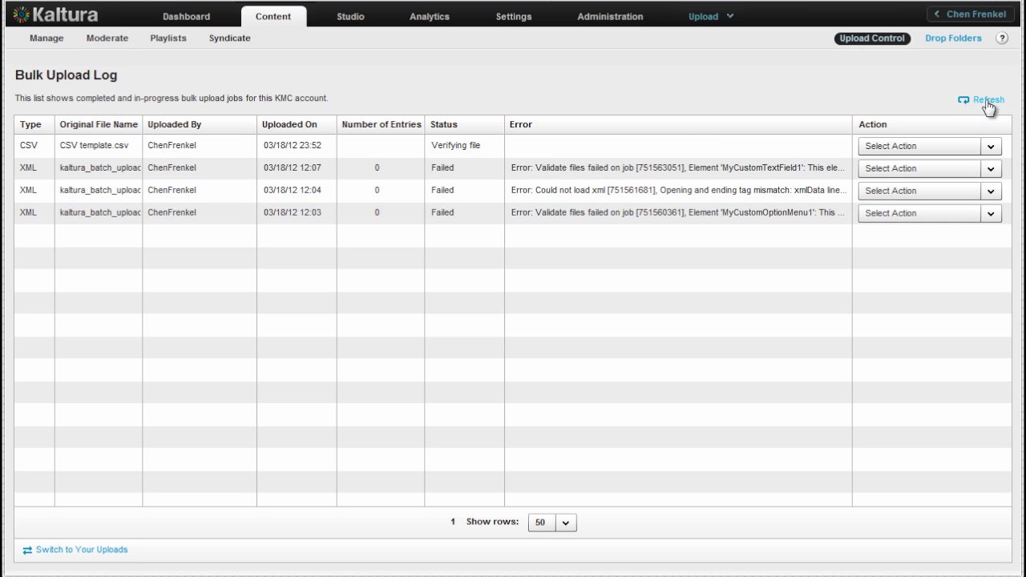
- Refresh the Bulk Upload Log so CSV template.csv shows Almost done, waiting for imports and conversion
click(988, 102)
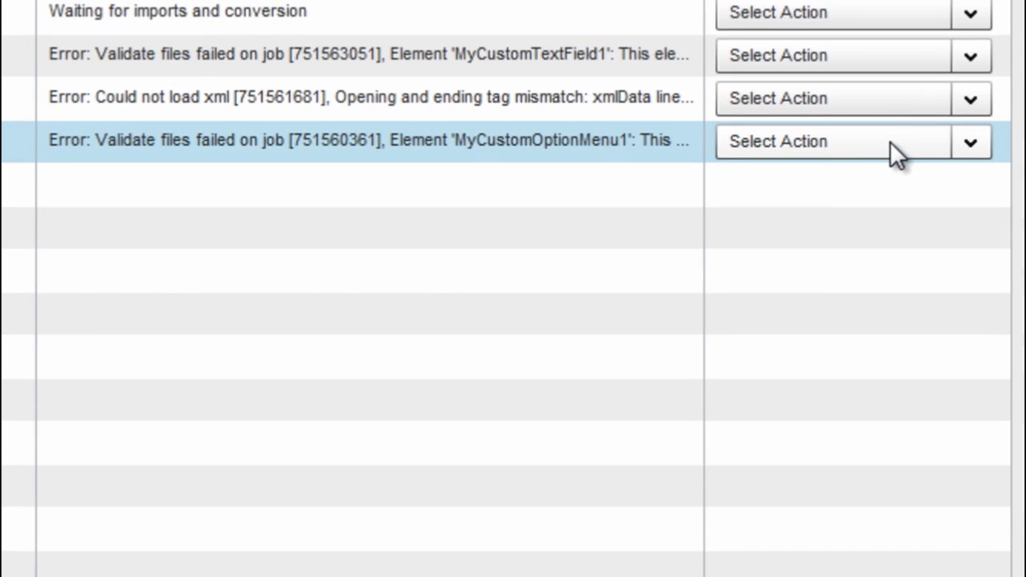
- Show the oldest failed XML job's actions: Delete, Download Log File, Download Original CSV/XML
click(896, 153)
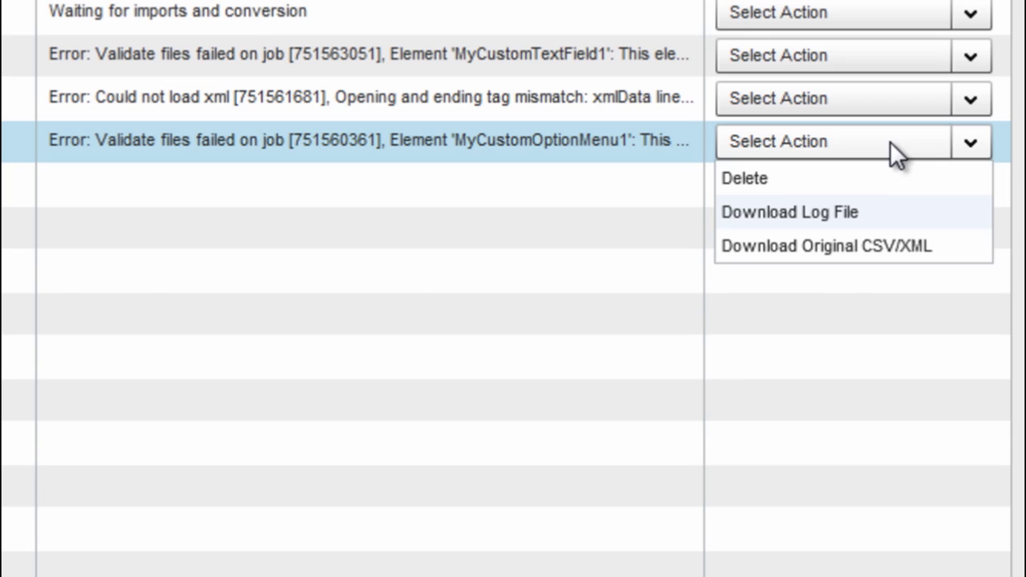